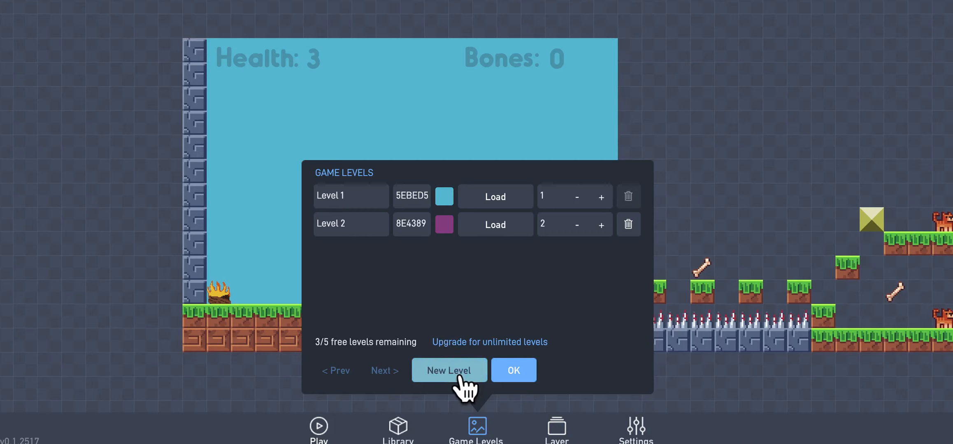
# Step: Add a new game level named Main Menu and move it to position 1, ahead of Level 1
pyautogui.click(461, 376)
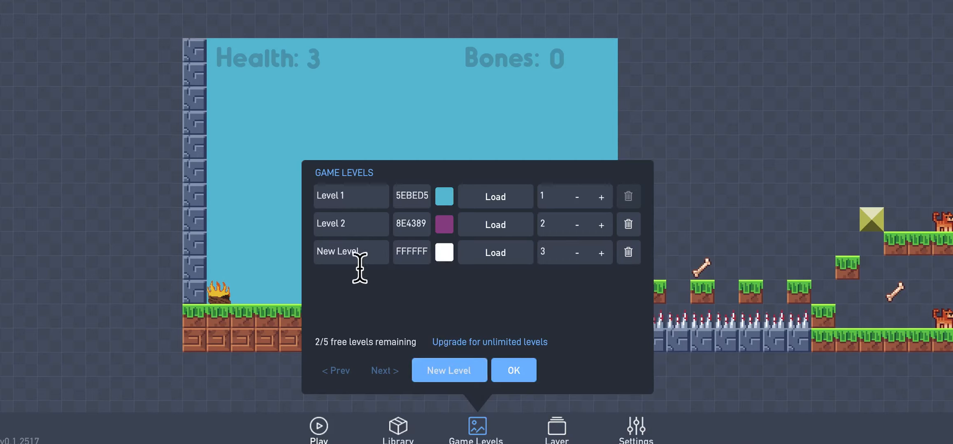
pyautogui.moveTo(373, 258); pyautogui.dragTo(297, 254)
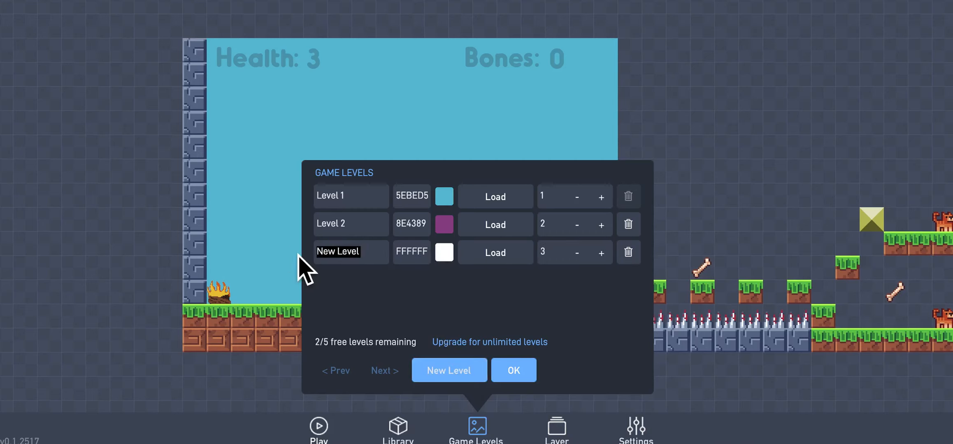
pyautogui.write('Main Menu')
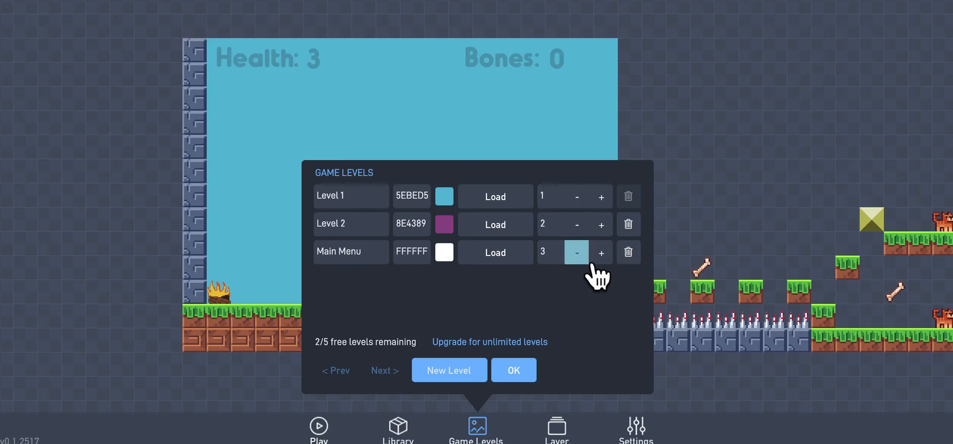
pyautogui.click(577, 253)
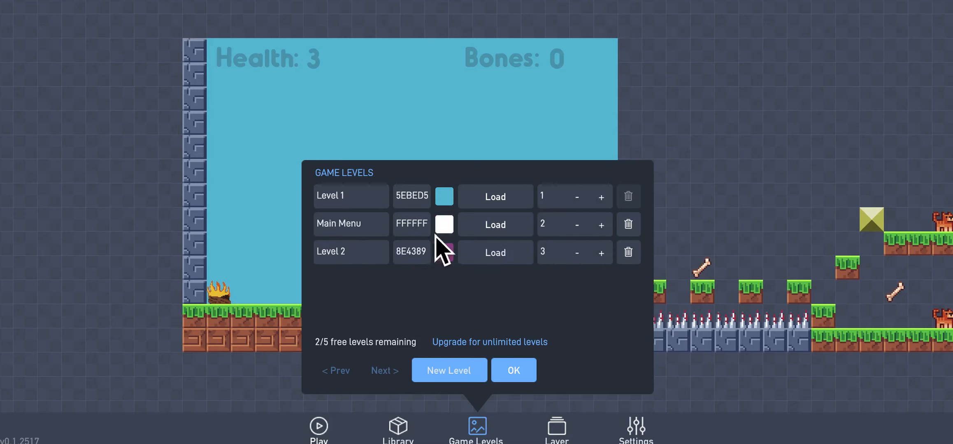
pyautogui.click(577, 228)
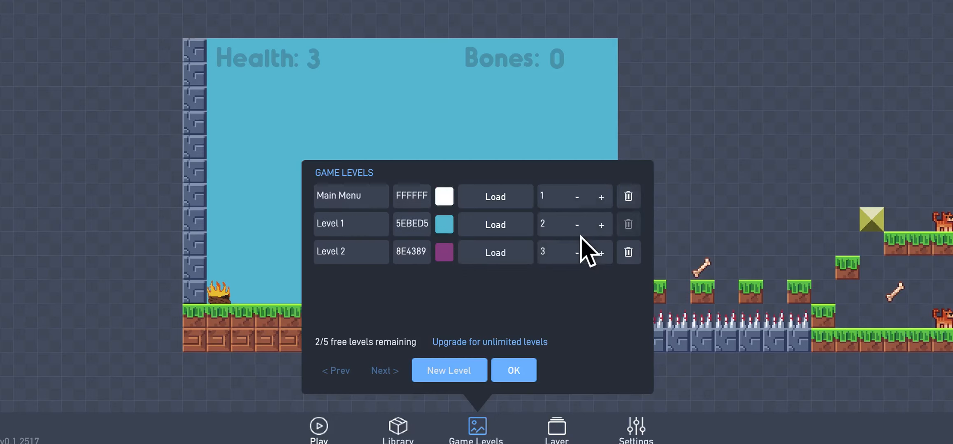
# Step: Load the Main Menu level and switch editing to the Background layer
pyautogui.click(499, 211)
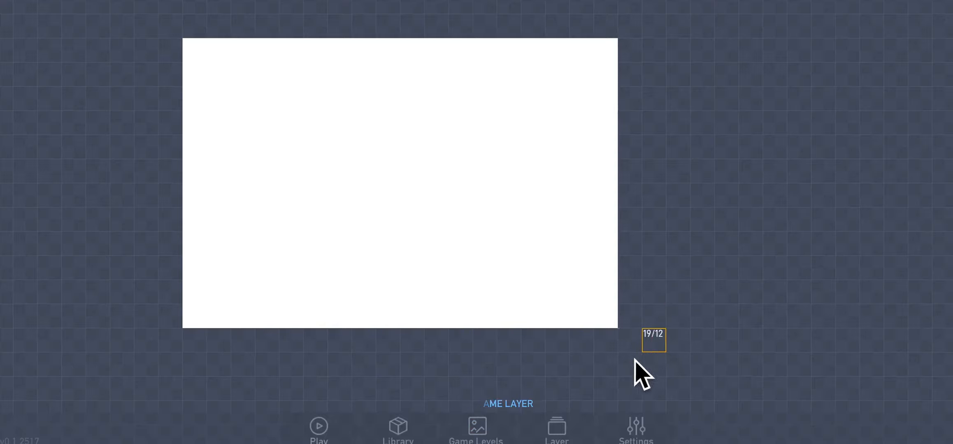
pyautogui.click(575, 438)
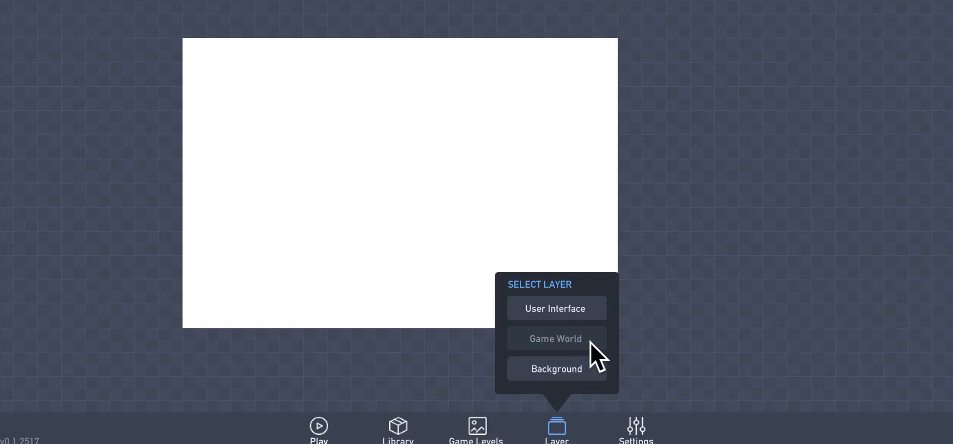
pyautogui.click(593, 379)
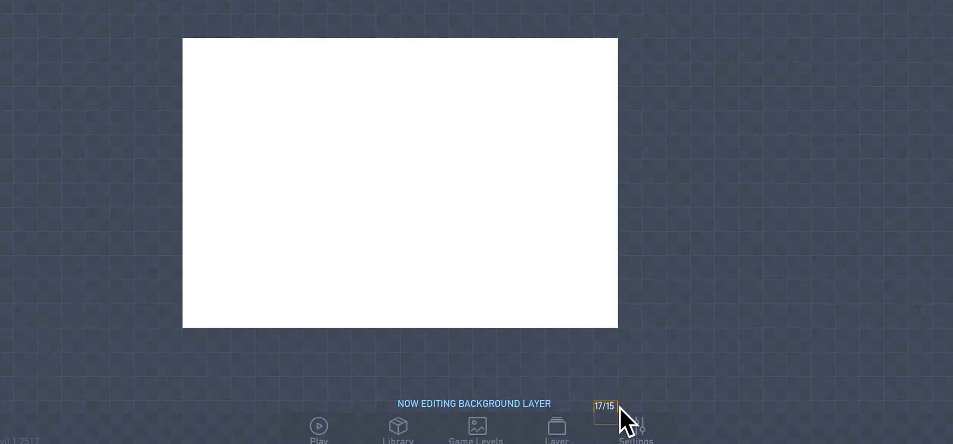
# Step: Check the game's width and height in the game settings, leaving the settings unchanged
pyautogui.click(649, 431)
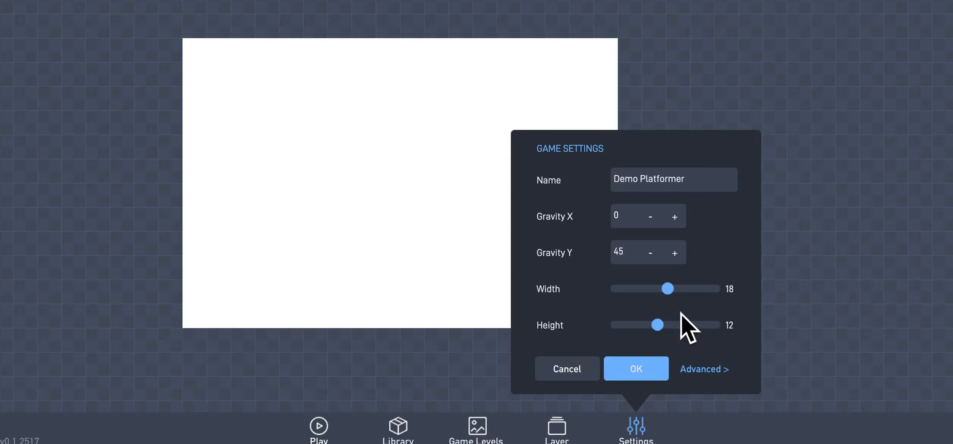
pyautogui.click(661, 377)
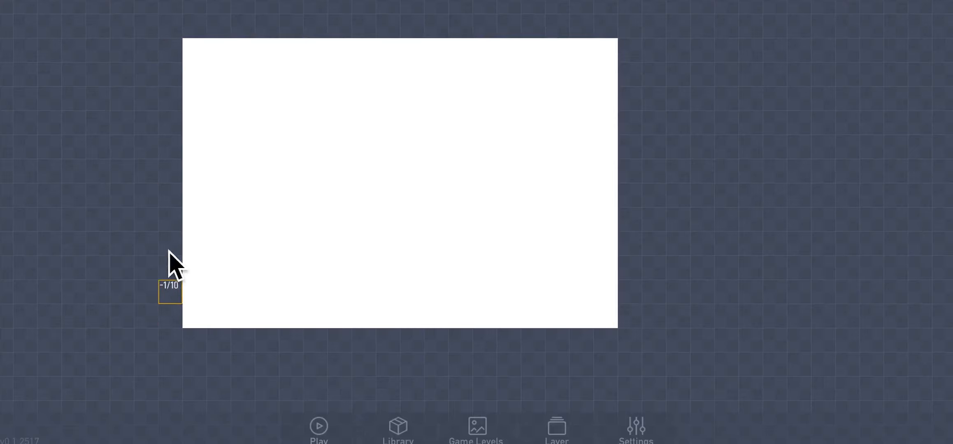
pyautogui.click(640, 430)
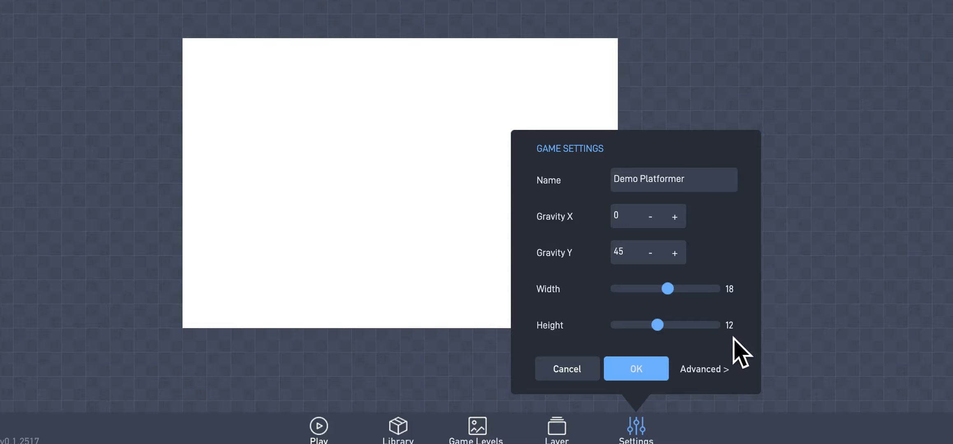
pyautogui.click(654, 378)
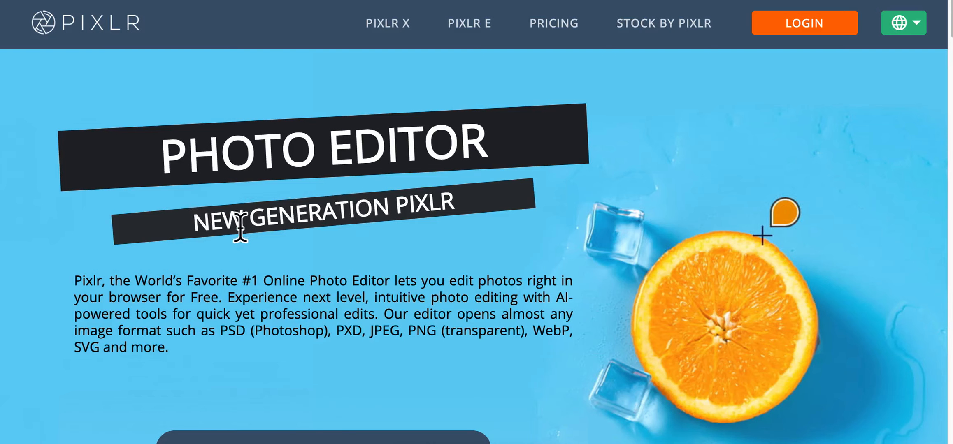
# Step: Switch to the Pixlr website, open the advanced Pixlr E editor and start setting up a new image
pyautogui.scroll(-2, 191, 233)
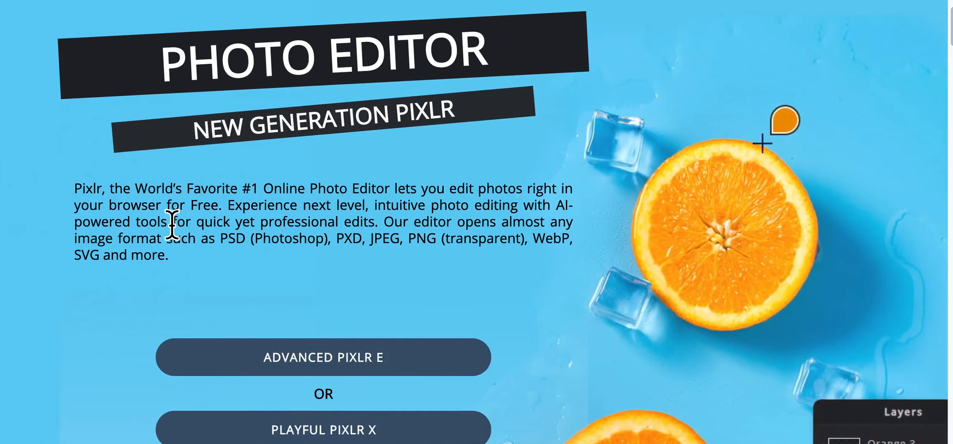
pyautogui.scroll(-2, 171, 224)
pyautogui.scroll(-1, 136, 197)
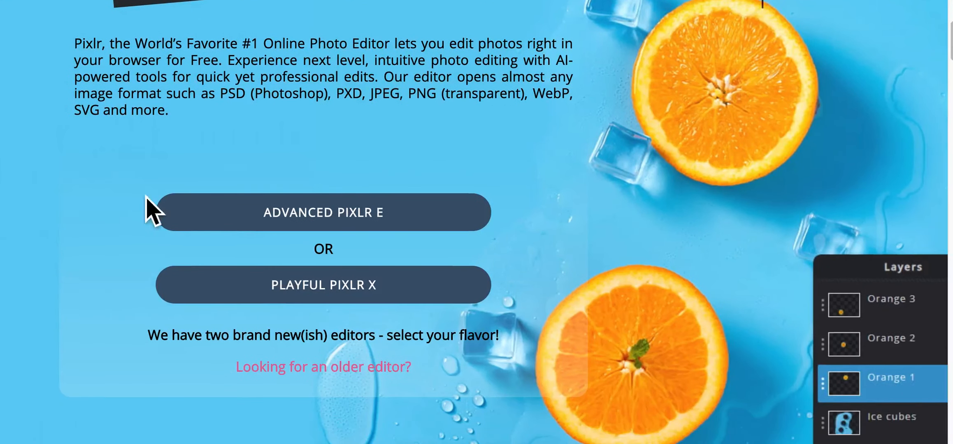
pyautogui.click(322, 230)
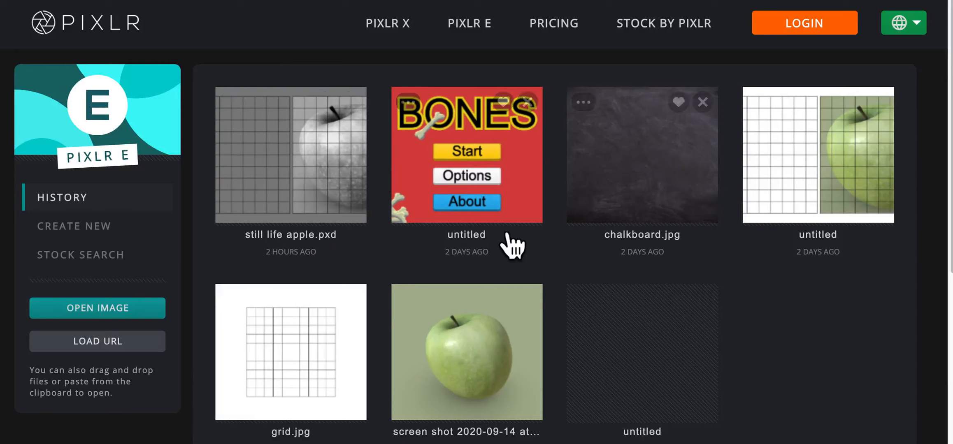
pyautogui.click(441, 160)
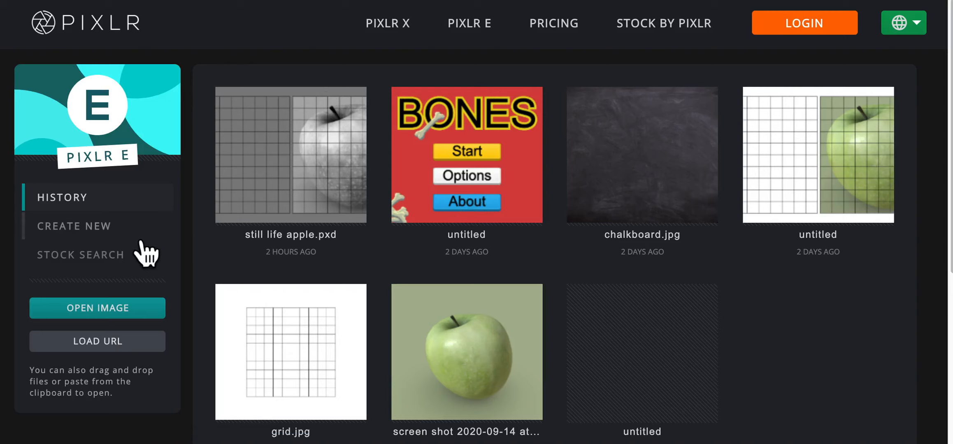
pyautogui.click(111, 238)
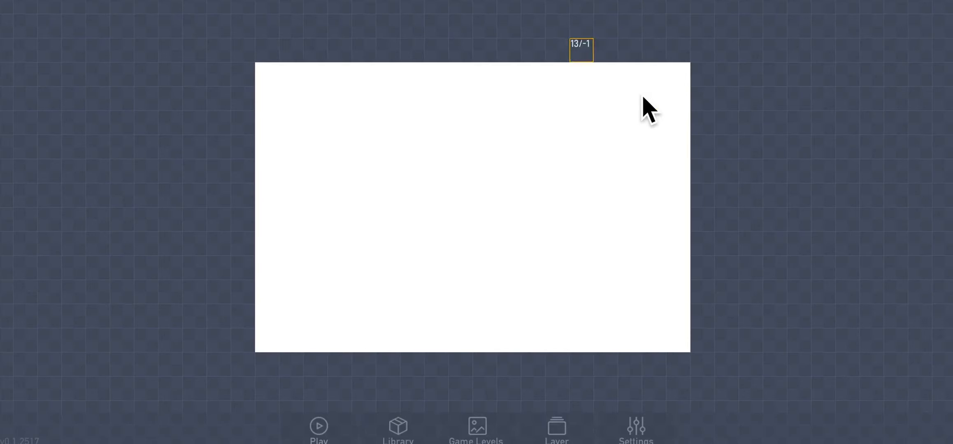
# Step: Recheck the game dimensions in the game editor's settings and multiply 18 by 32 in Calculator for the image width
pyautogui.click(645, 437)
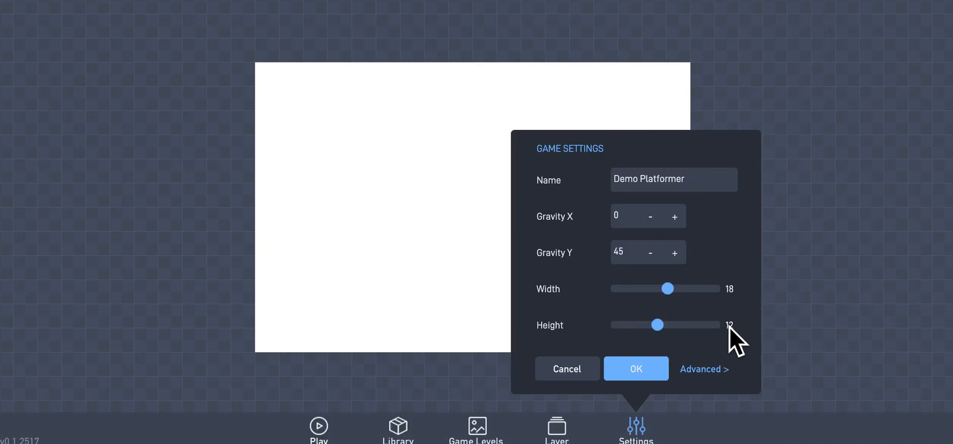
pyautogui.click(660, 377)
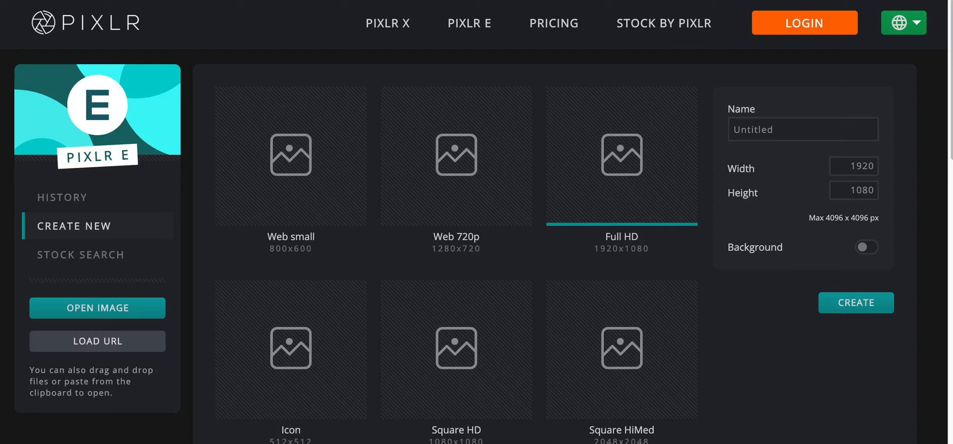
pyautogui.press('super+space')
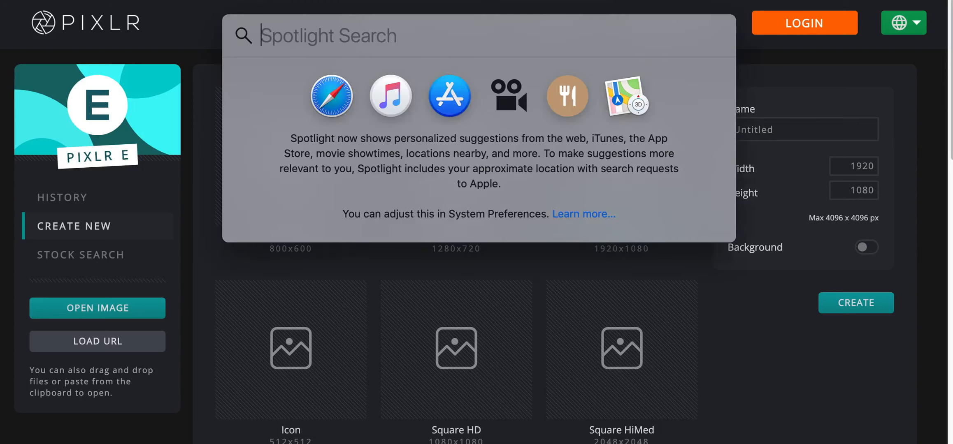
pyautogui.write('calculator.app')
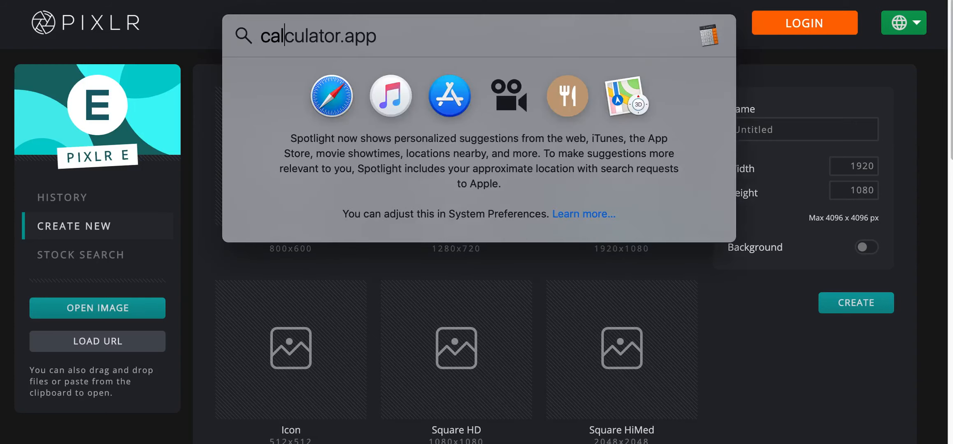
pyautogui.press('Return')
pyautogui.moveTo(245, 2); pyautogui.dragTo(344, 103)
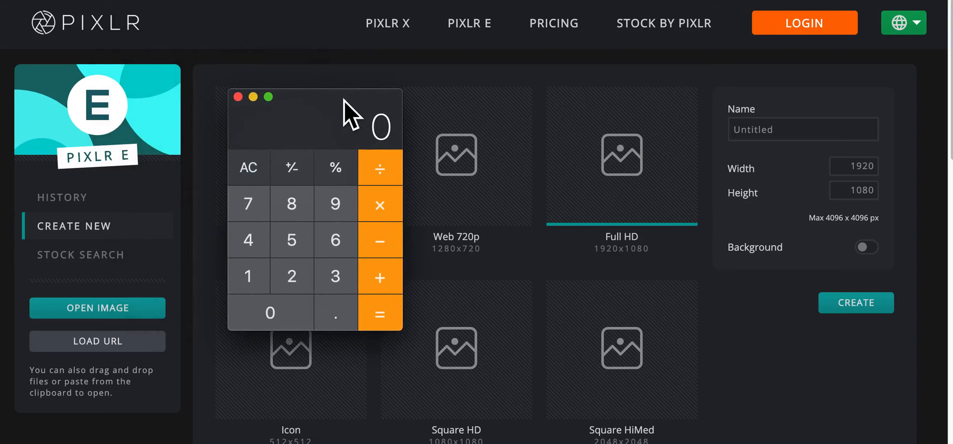
pyautogui.click(251, 279)
pyautogui.click(294, 226)
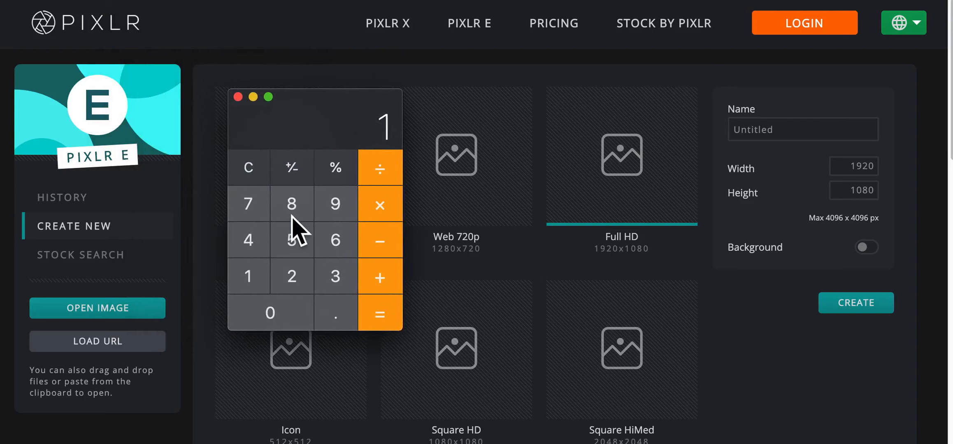
pyautogui.click(368, 212)
pyautogui.click(333, 284)
pyautogui.click(306, 284)
pyautogui.click(386, 323)
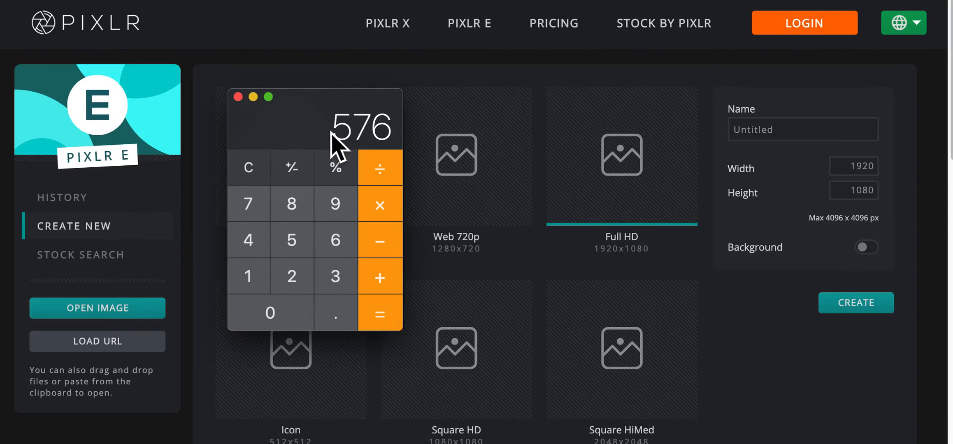
# Step: Set the new Pixlr image's width to 576 pixels
pyautogui.click(791, 177)
pyautogui.doubleClick(854, 172)
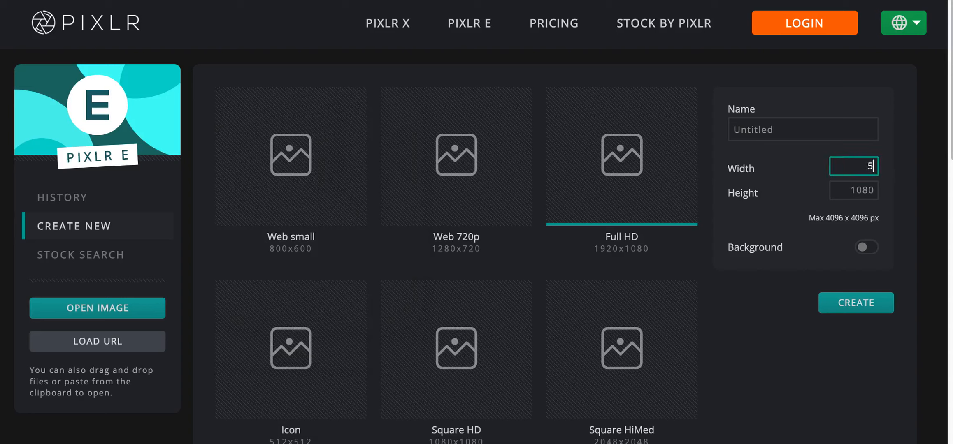
pyautogui.doubleClick(847, 191)
# Step: Switch to Calculator, multiply 12 by 32 for the image height, and close Calculator
pyautogui.press('super+Tab')
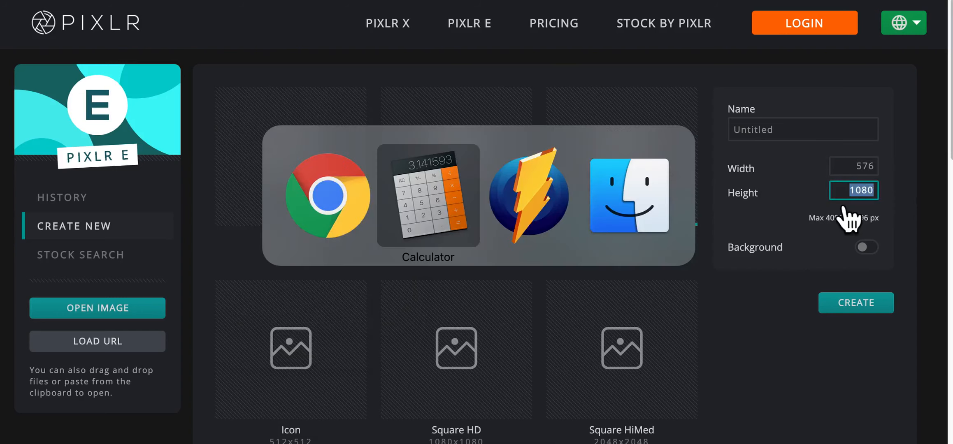
pyautogui.click(251, 172)
pyautogui.click(256, 278)
pyautogui.click(299, 283)
pyautogui.click(380, 208)
pyautogui.click(334, 286)
pyautogui.click(307, 287)
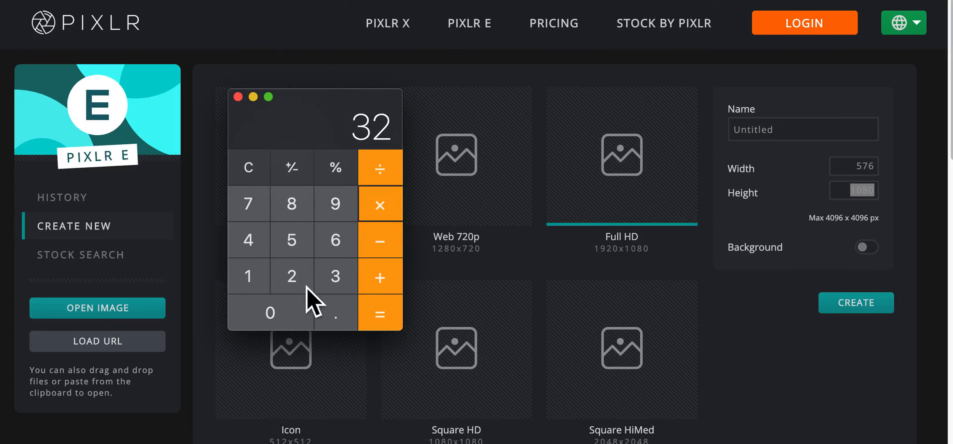
pyautogui.click(396, 316)
pyautogui.click(237, 97)
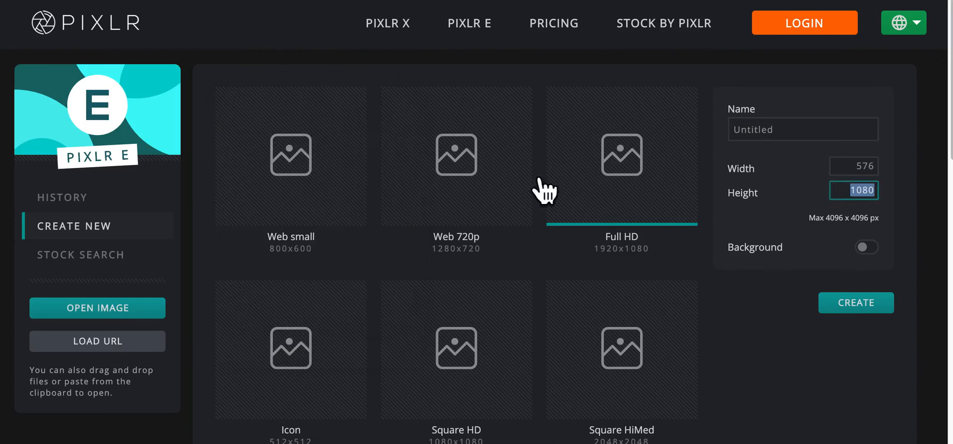
# Step: Set the new image's height to 384 pixels
pyautogui.click(847, 192)
pyautogui.moveTo(848, 193); pyautogui.dragTo(881, 196)
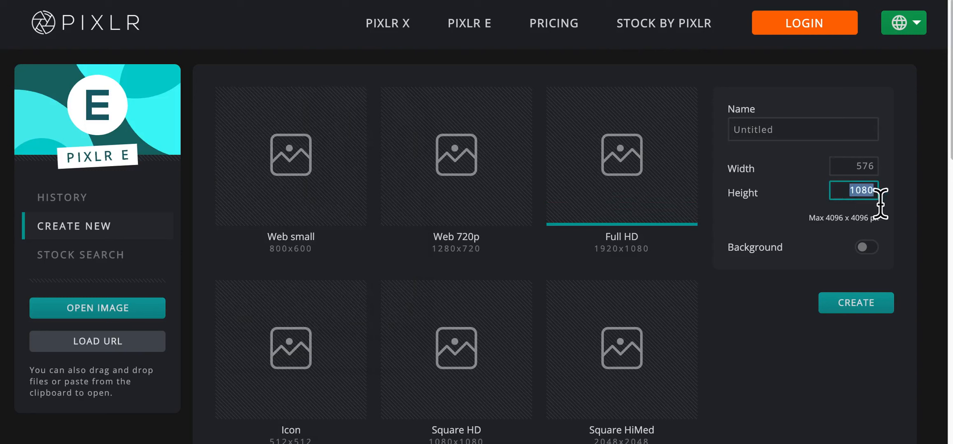
pyautogui.write('384')
# Step: Enable a white (#FFFFFF) background for the new image and create it
pyautogui.click(868, 247)
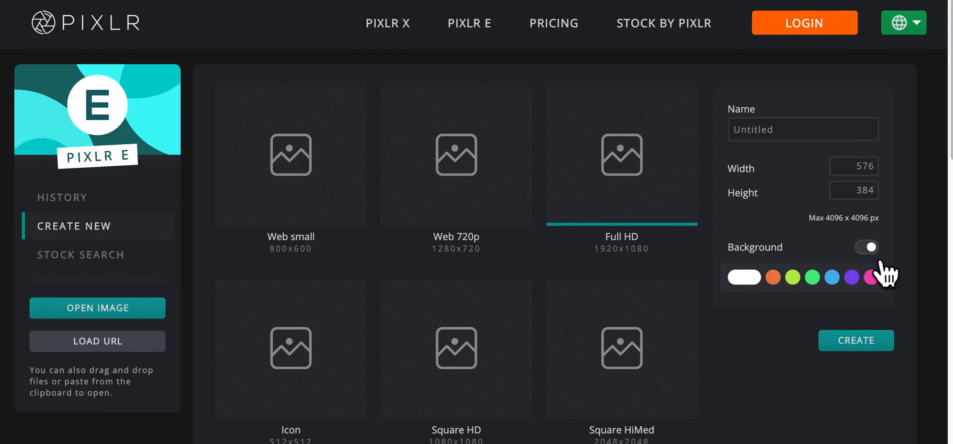
pyautogui.click(760, 285)
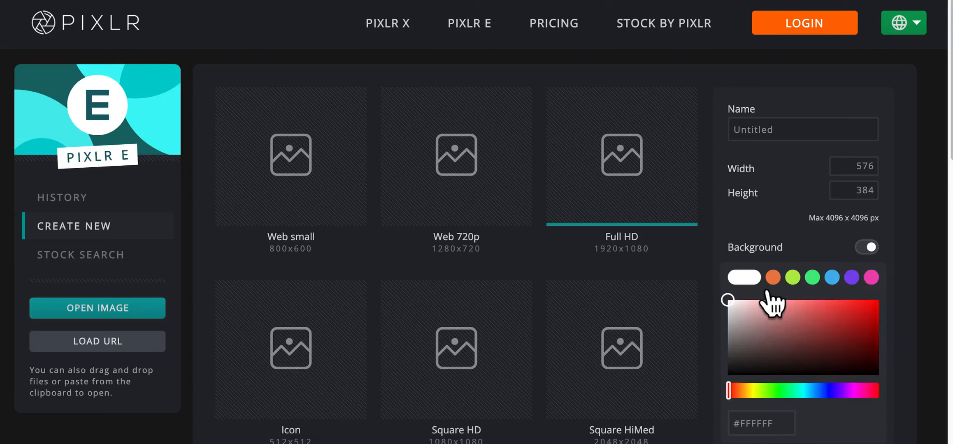
pyautogui.scroll(-1, 810, 349)
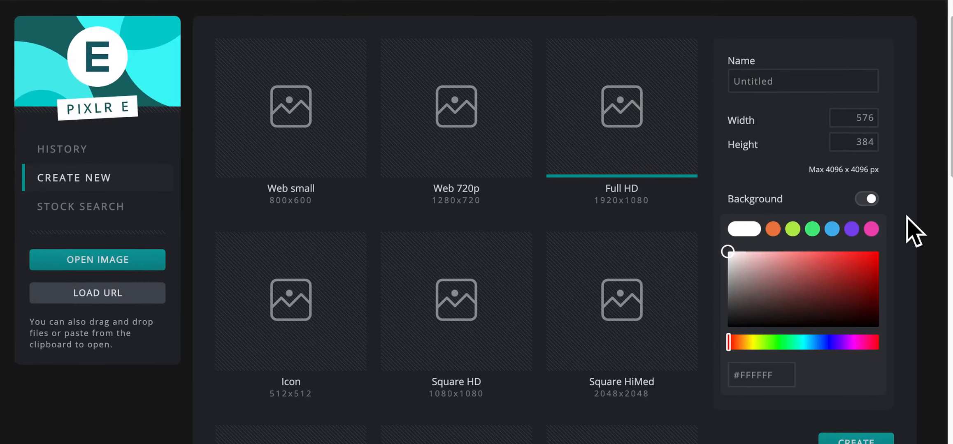
pyautogui.scroll(-1, 888, 337)
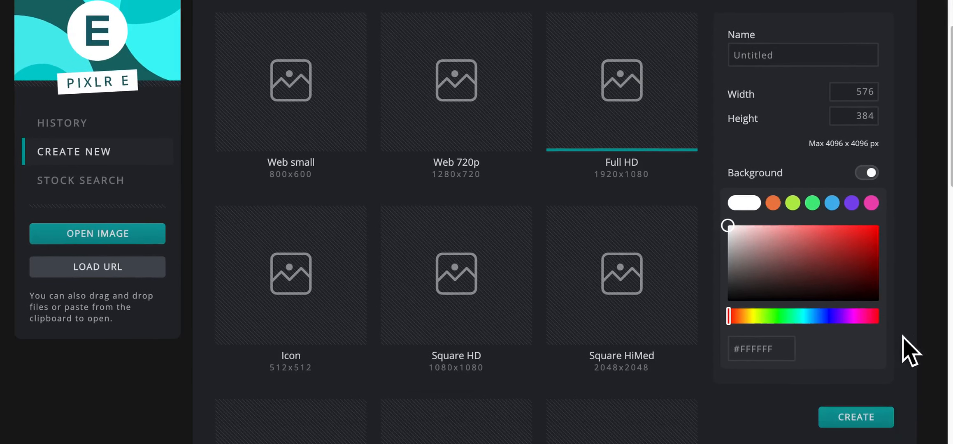
pyautogui.click(873, 422)
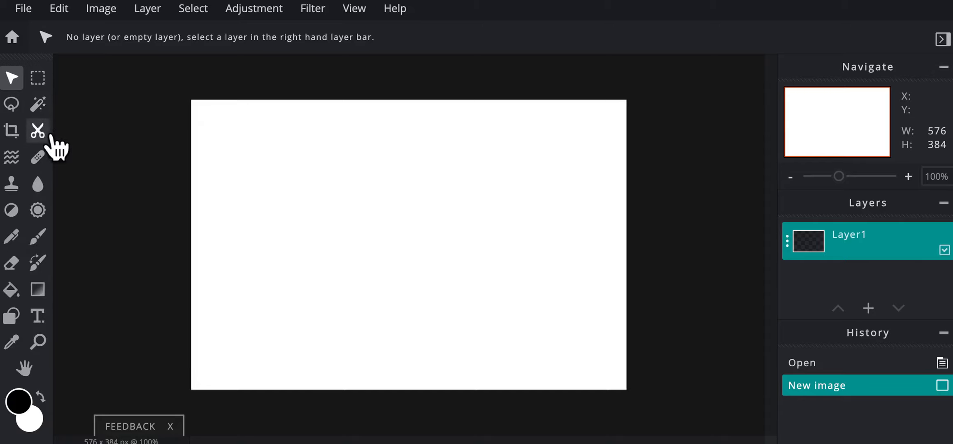
pyautogui.moveTo(51, 144)
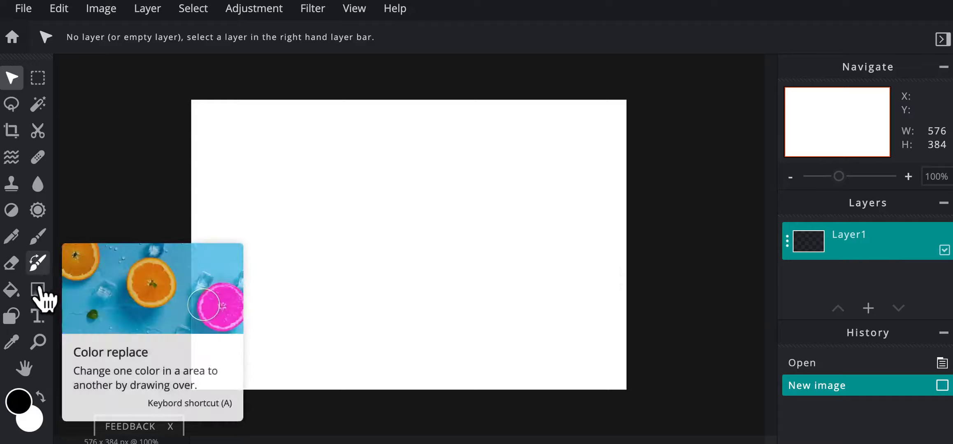
# Step: Fill the whole canvas with purple #72407E using the Fill tool
pyautogui.click(19, 304)
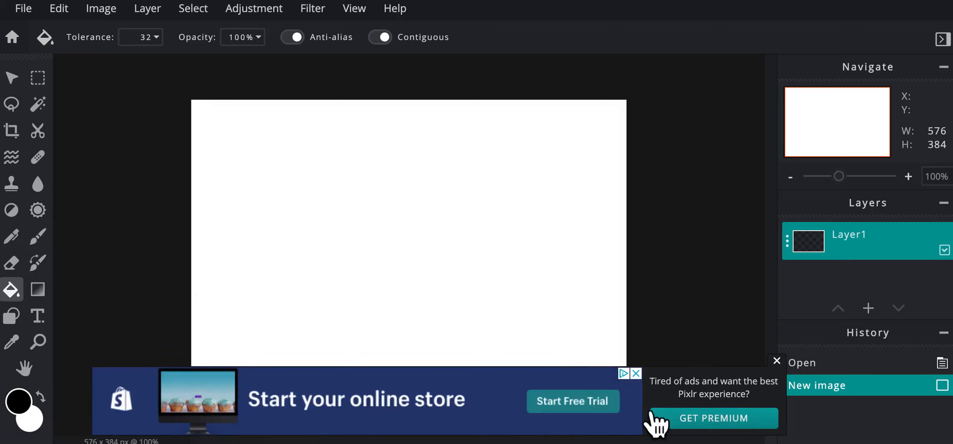
pyautogui.click(779, 365)
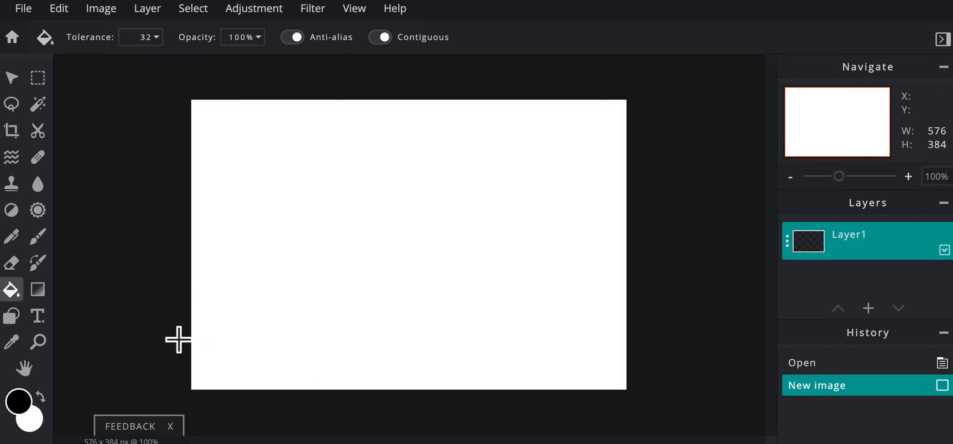
pyautogui.click(27, 405)
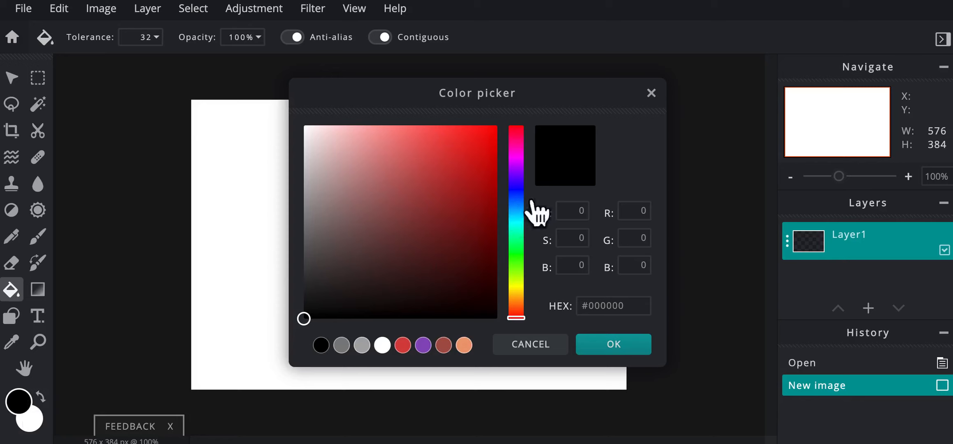
pyautogui.click(519, 163)
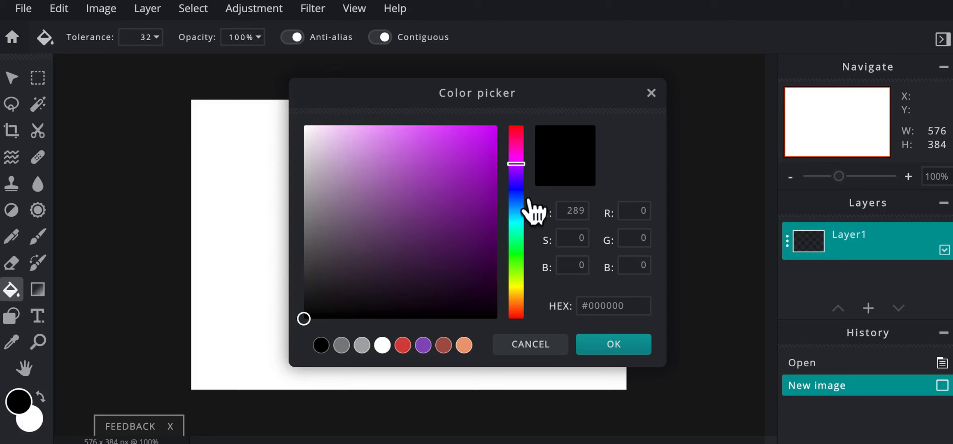
pyautogui.click(393, 227)
pyautogui.click(394, 223)
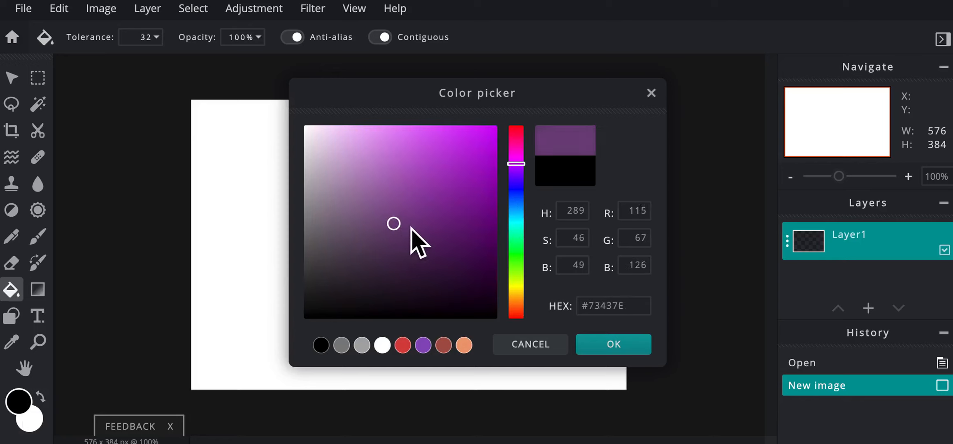
pyautogui.click(401, 224)
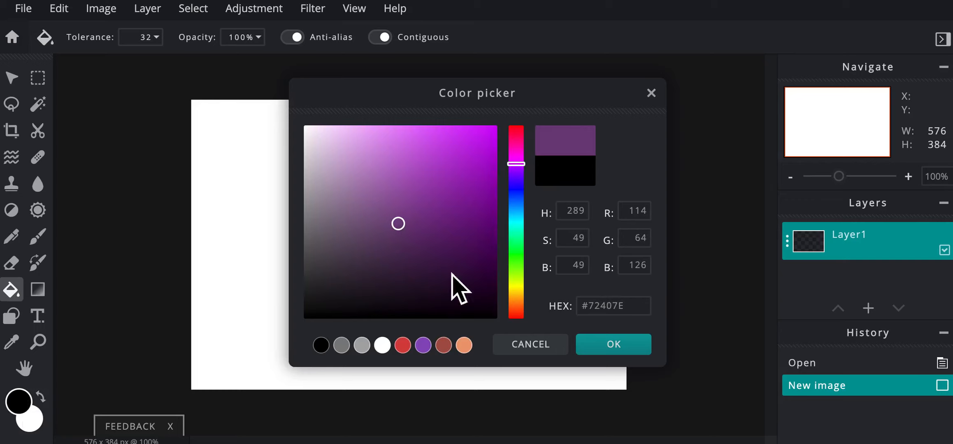
pyautogui.click(617, 347)
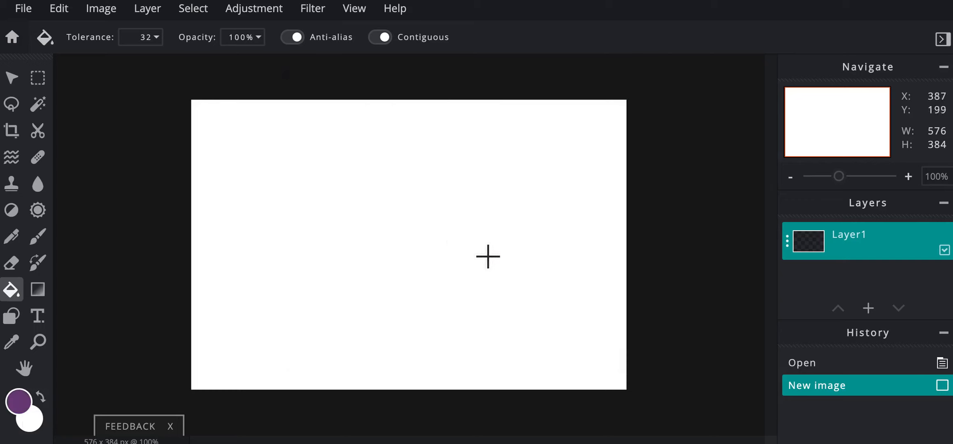
pyautogui.click(458, 242)
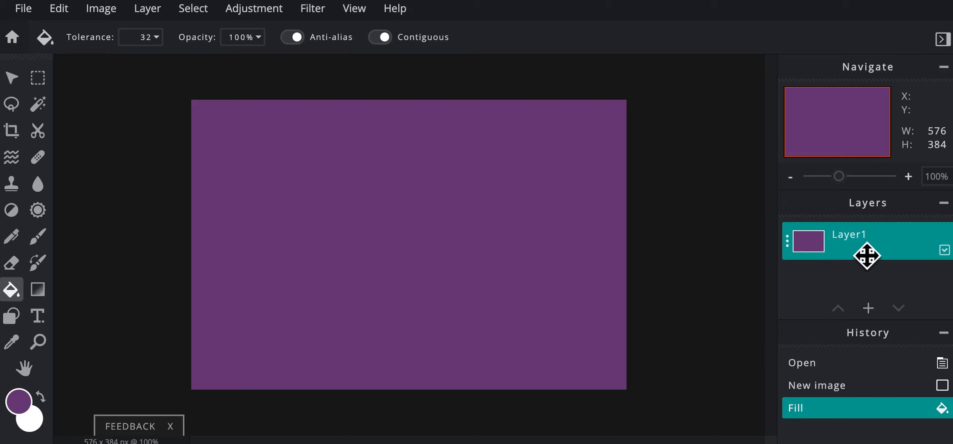
# Step: Rename the purple background layer to BG
pyautogui.click(799, 251)
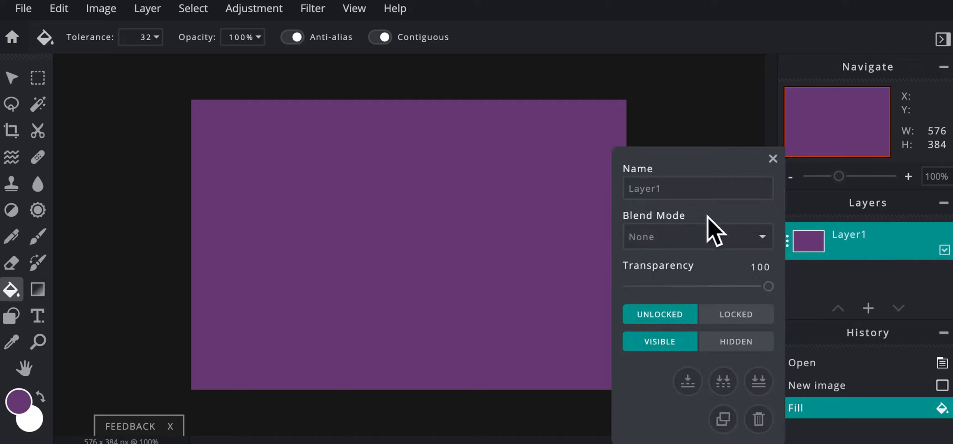
pyautogui.click(773, 159)
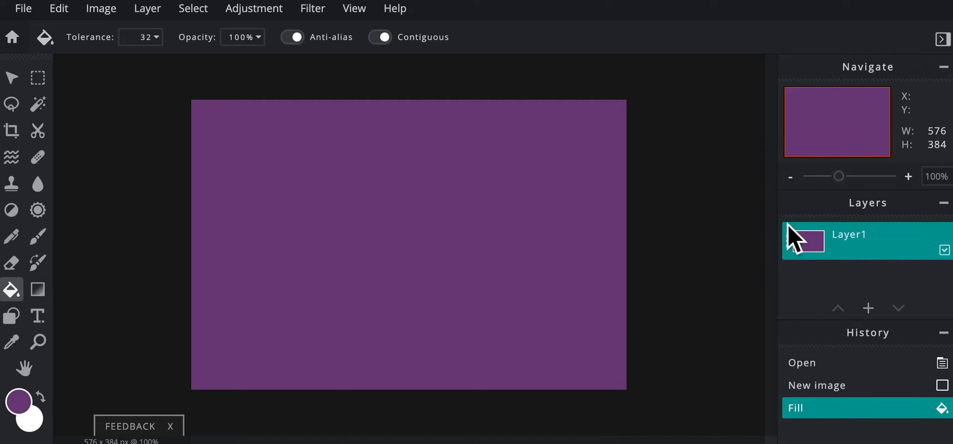
pyautogui.click(869, 253)
pyautogui.click(696, 188)
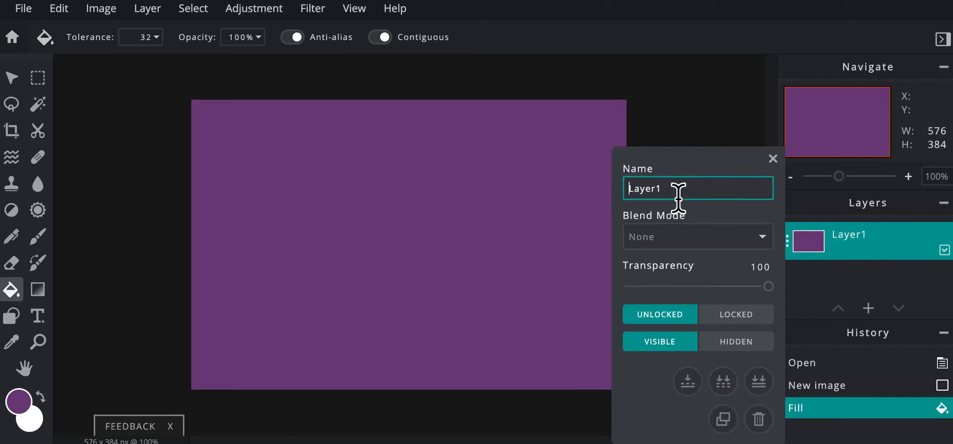
pyautogui.moveTo(678, 197); pyautogui.dragTo(620, 196)
pyautogui.write('BG')
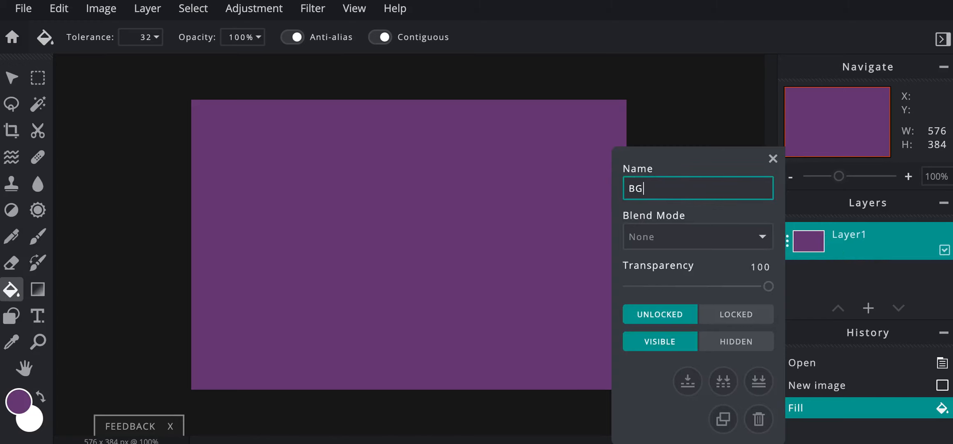
pyautogui.click(771, 158)
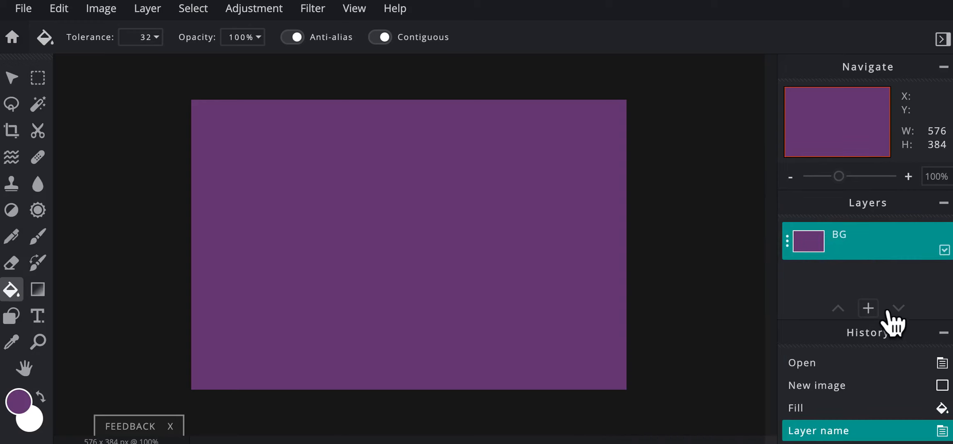
# Step: Add an empty layer above BG and create a text object reading "Bones"
pyautogui.click(867, 308)
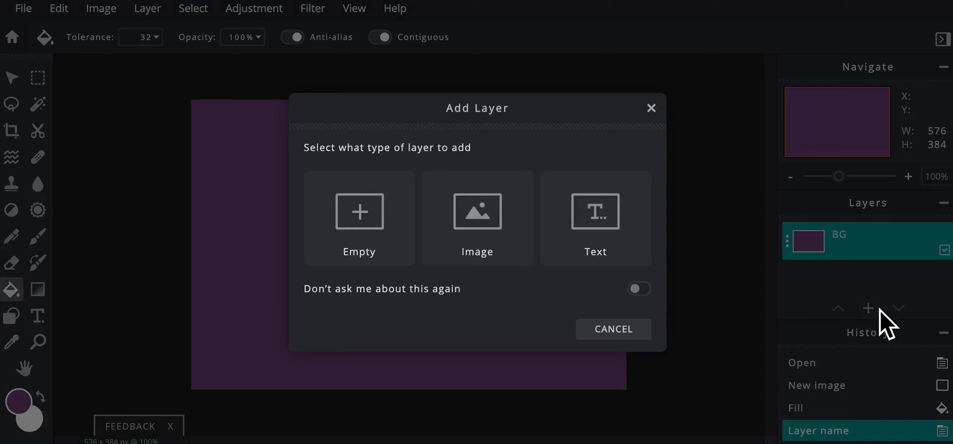
pyautogui.click(375, 222)
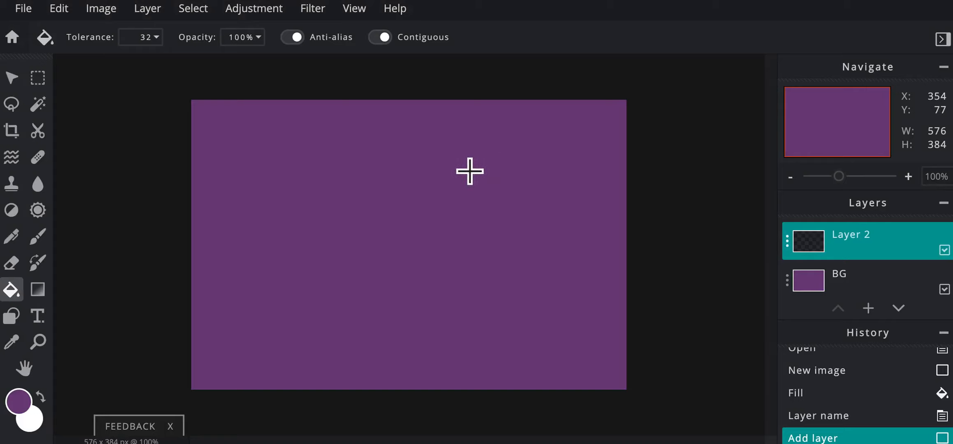
pyautogui.click(56, 326)
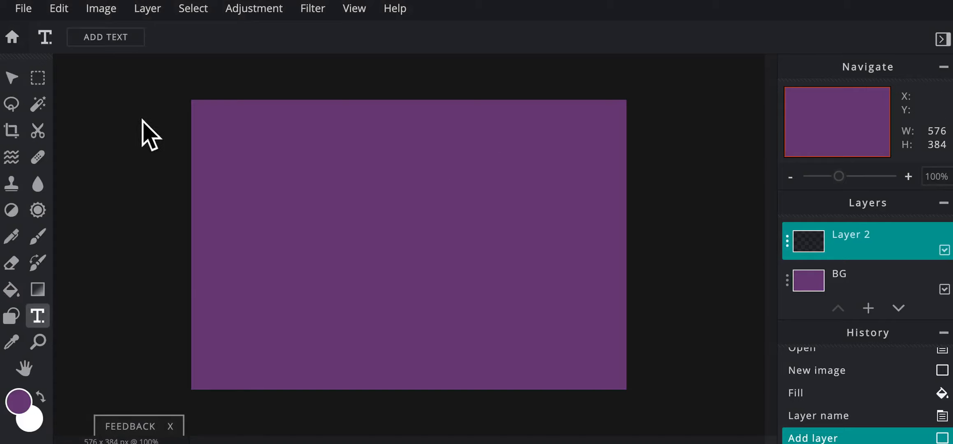
pyautogui.click(115, 41)
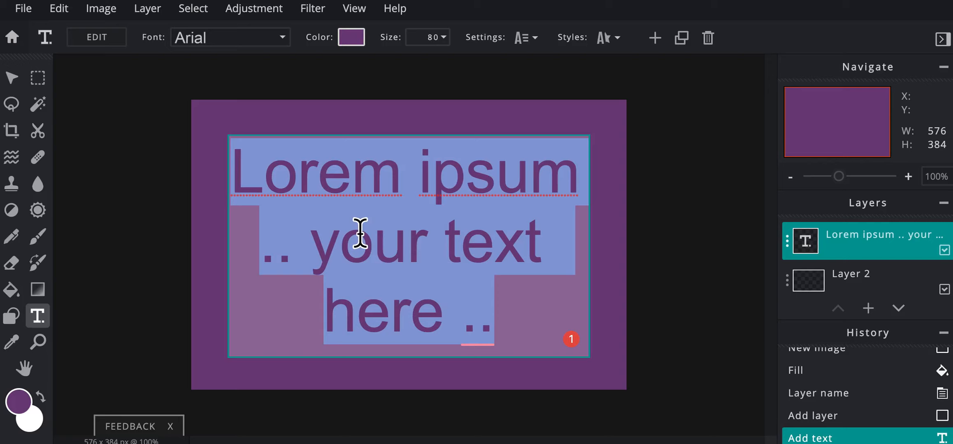
pyautogui.write('Bones')
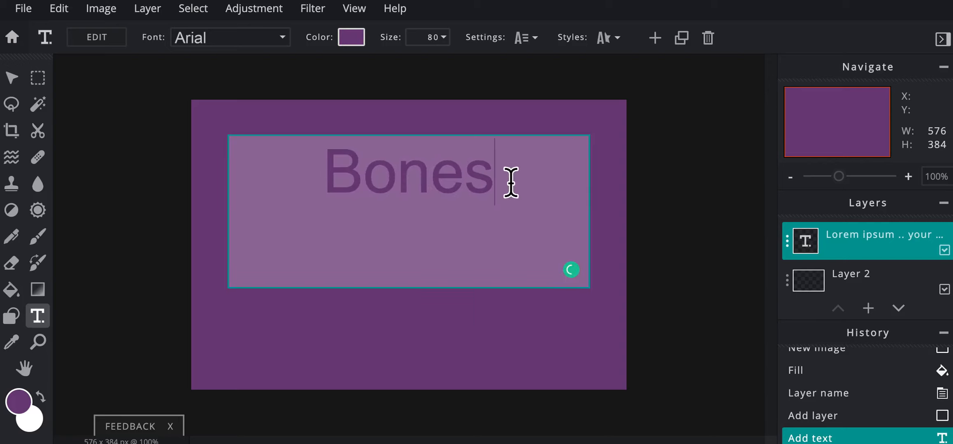
# Step: Set the colour of the Bones text to black
pyautogui.moveTo(510, 182); pyautogui.dragTo(330, 181)
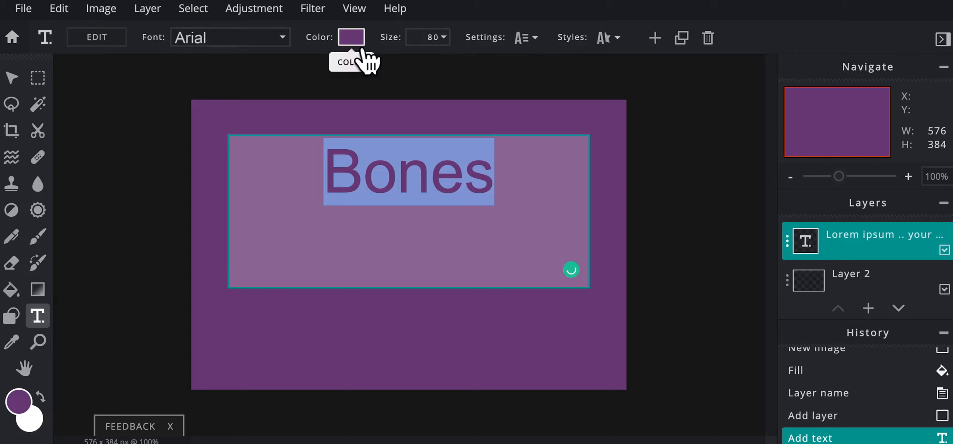
pyautogui.click(352, 38)
pyautogui.moveTo(372, 308); pyautogui.dragTo(304, 321)
pyautogui.click(609, 348)
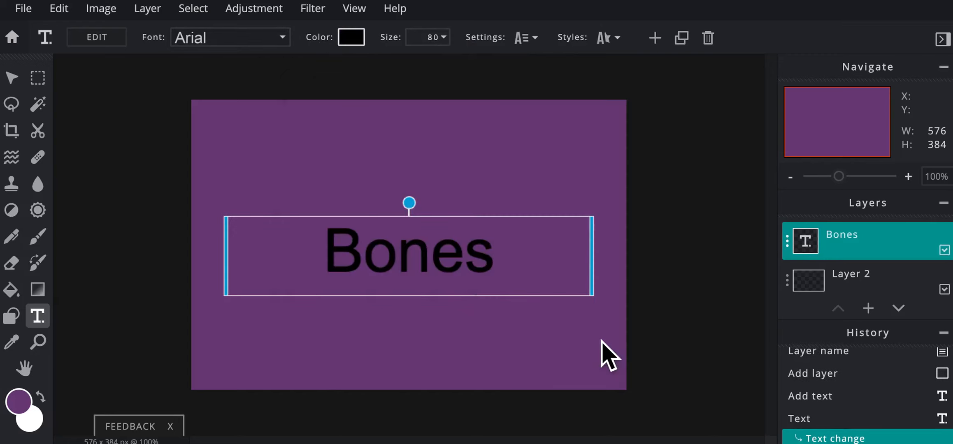
# Step: Set the Bones text's font to Aberus and move the text up near the canvas's upper edge
pyautogui.click(446, 39)
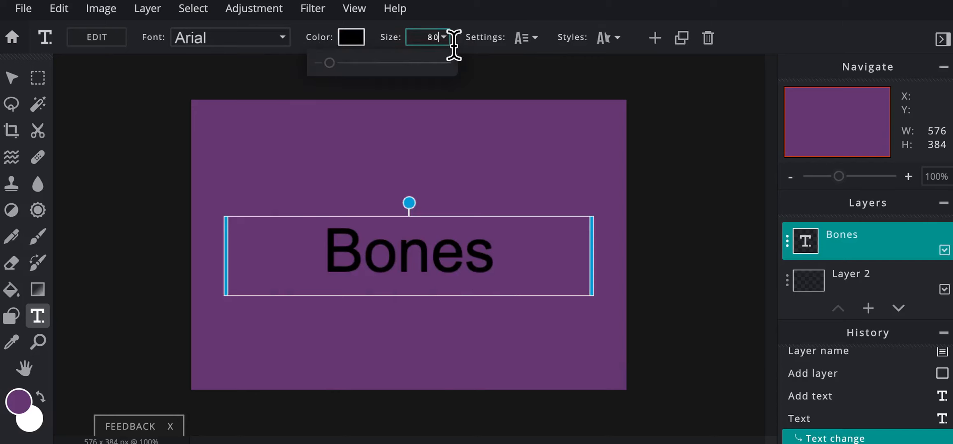
pyautogui.click(288, 42)
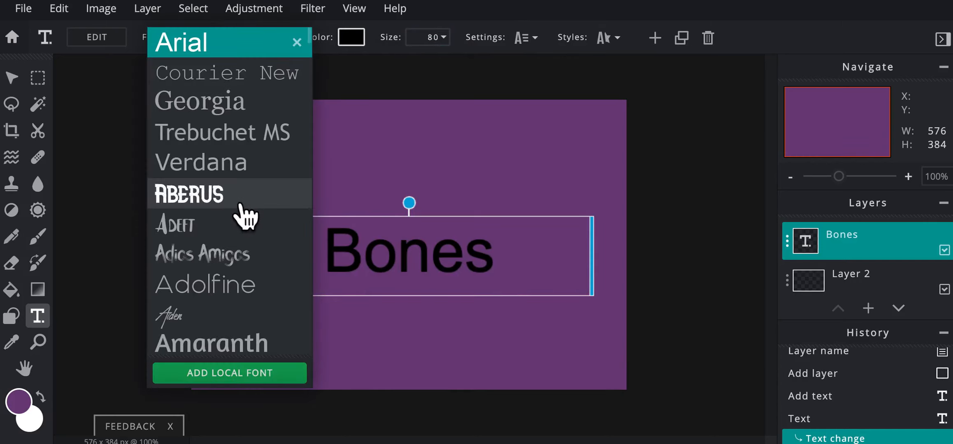
pyautogui.click(243, 197)
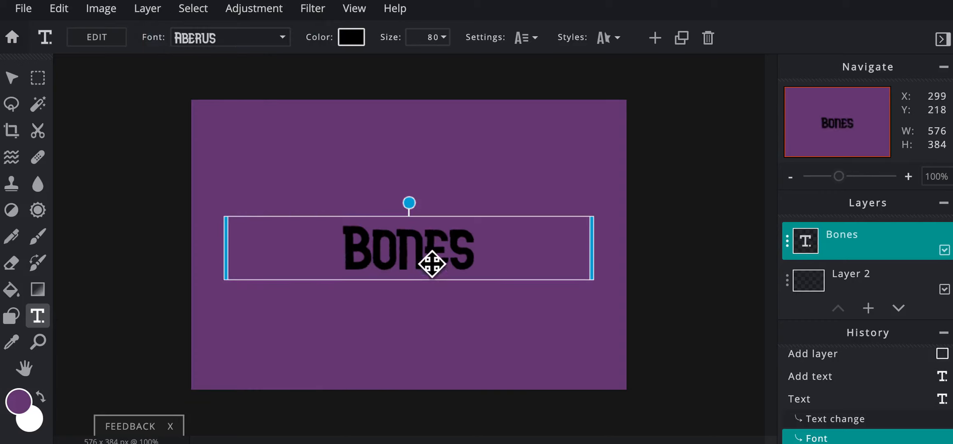
pyautogui.moveTo(449, 229); pyautogui.dragTo(455, 127)
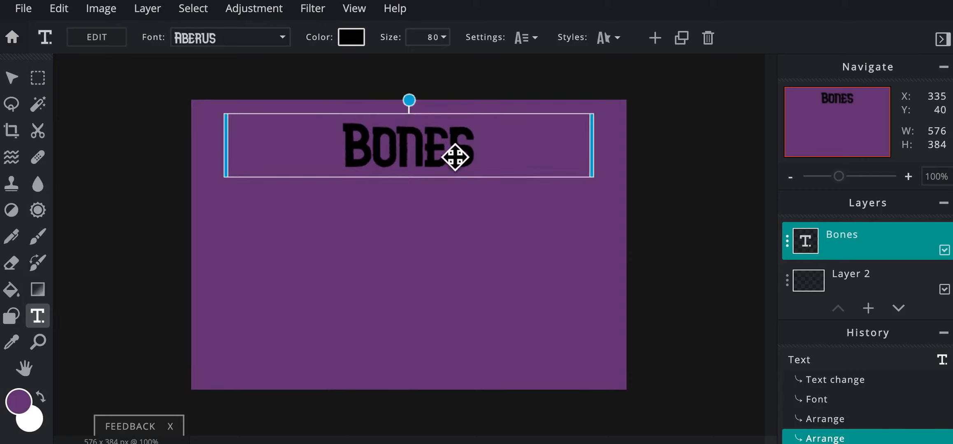
# Step: Preview alternative fonts for the Bones title and keep Aberus
pyautogui.doubleClick(450, 176)
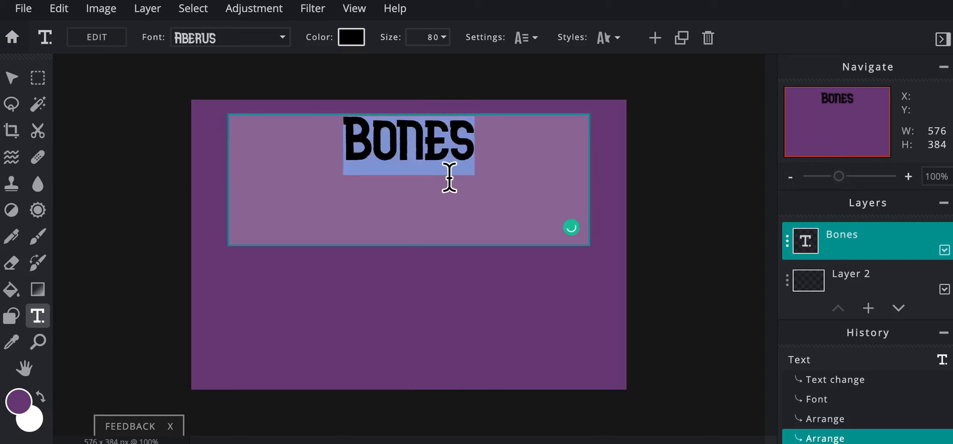
pyautogui.click(293, 46)
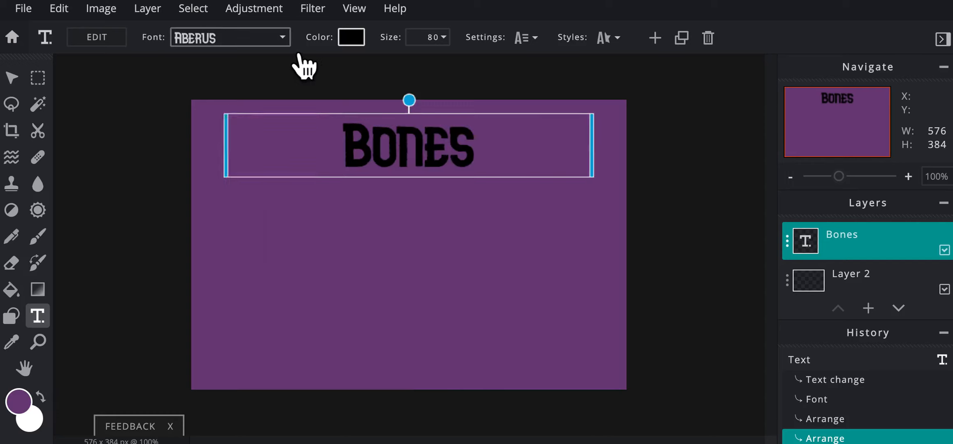
pyautogui.scroll(-10, 251, 246)
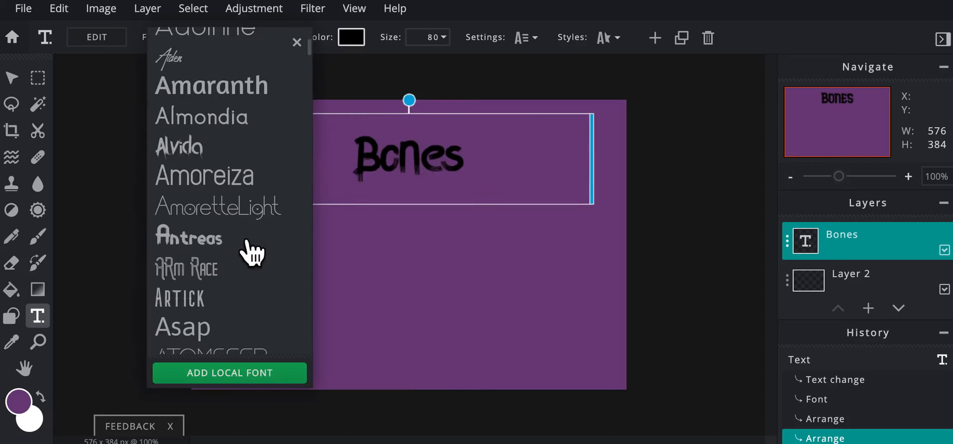
pyautogui.scroll(-5, 246, 276)
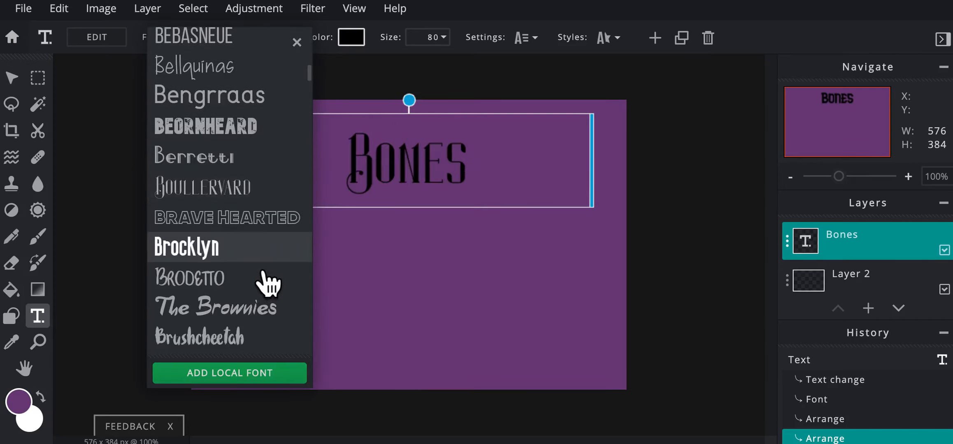
pyautogui.scroll(1, 254, 270)
pyautogui.scroll(15, 255, 273)
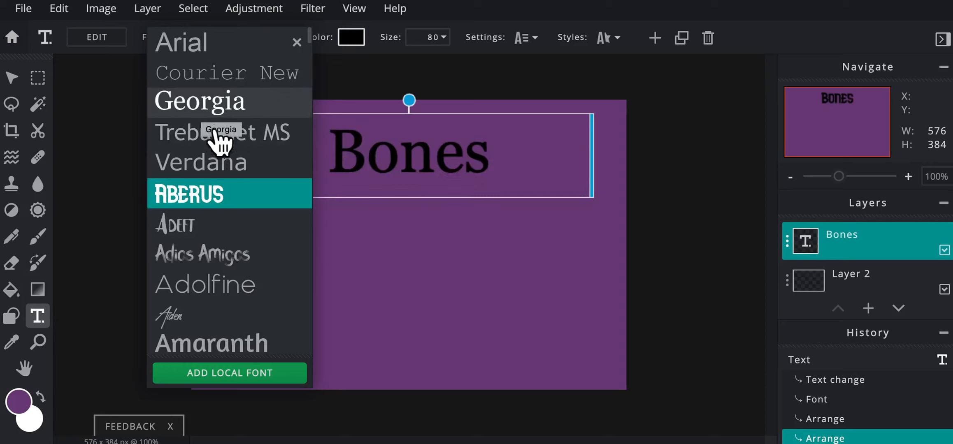
pyautogui.click(217, 203)
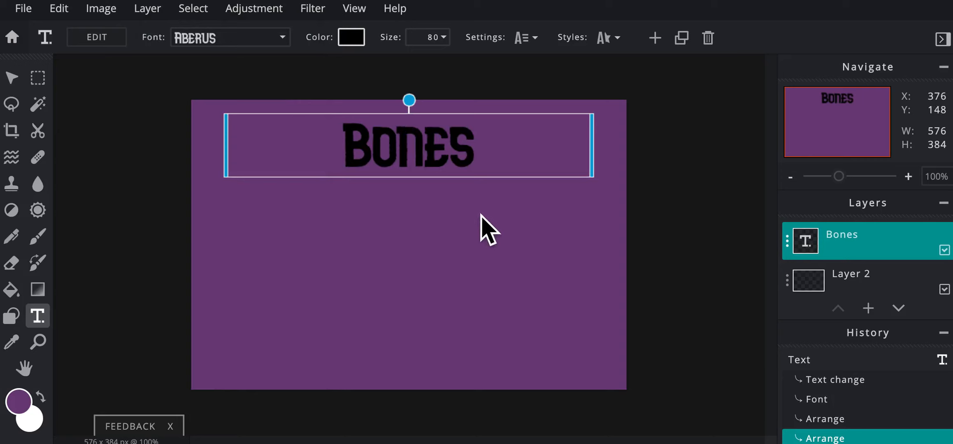
# Step: Change the title text to all capitals, "BONES"
pyautogui.doubleClick(459, 157)
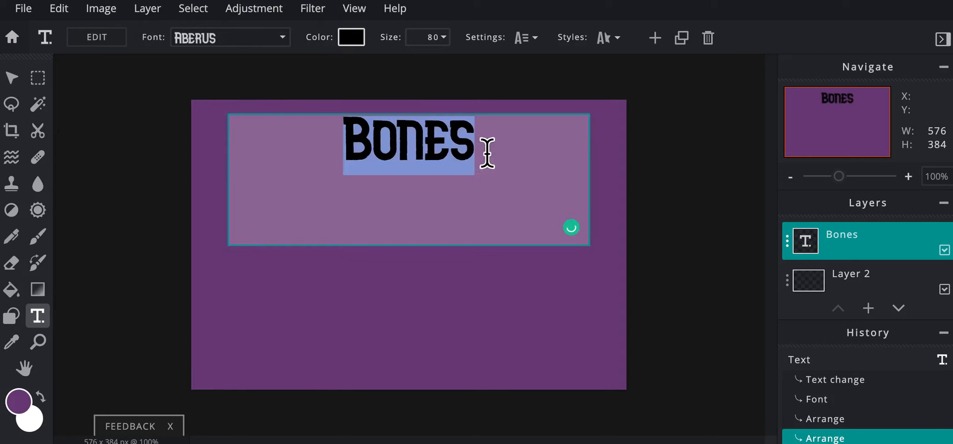
pyautogui.write('BONES')
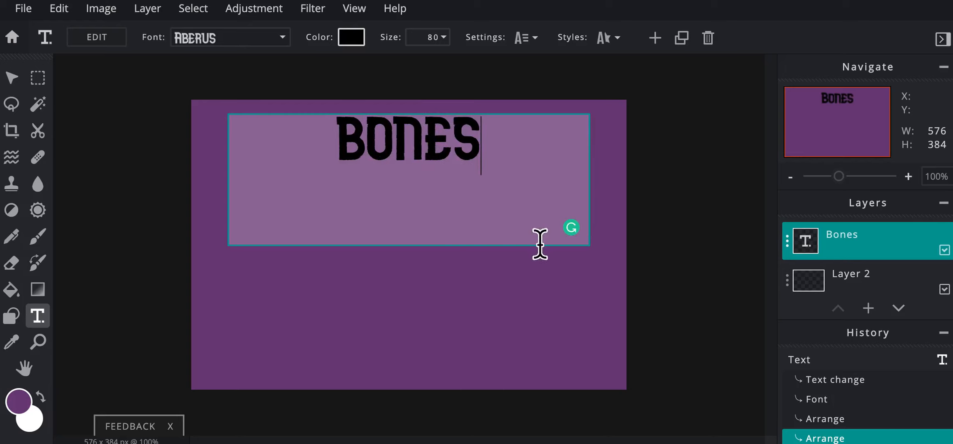
pyautogui.click(542, 306)
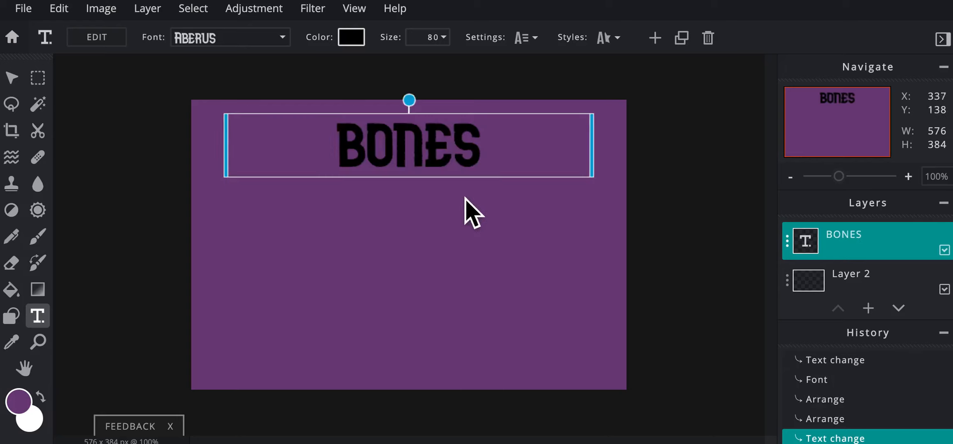
# Step: Widen the BONES title's letter spacing to 53
pyautogui.doubleClick(468, 167)
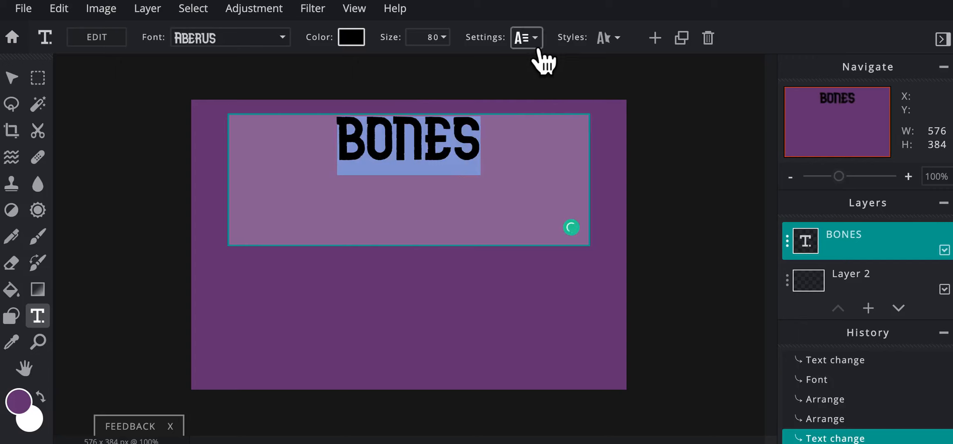
pyautogui.click(531, 38)
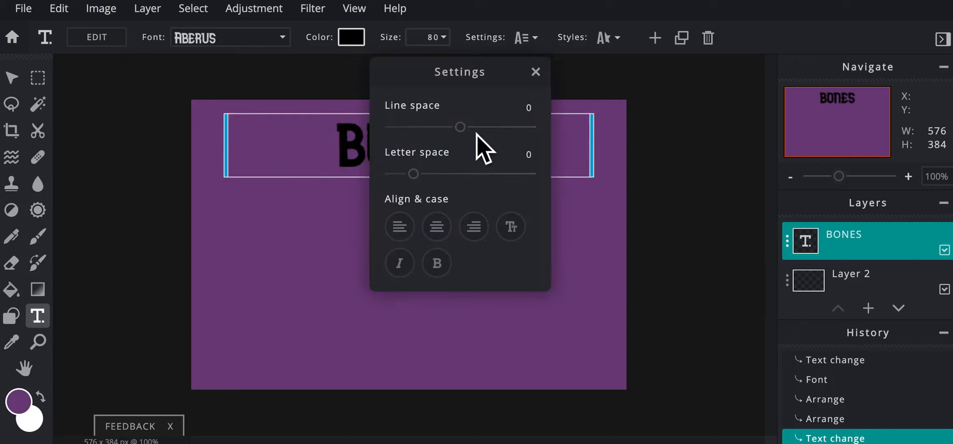
pyautogui.moveTo(429, 183); pyautogui.dragTo(487, 183)
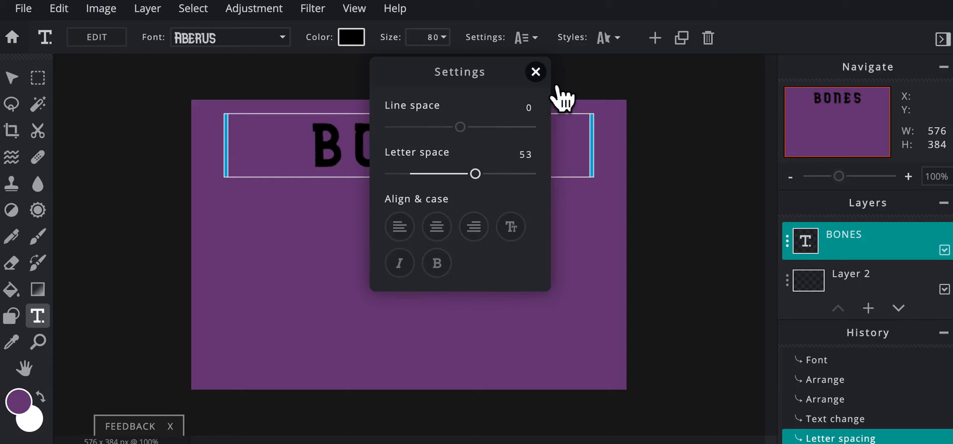
pyautogui.click(536, 72)
# Step: Try a full background behind the BONES title in red and in white, and switch the background off
pyautogui.click(609, 41)
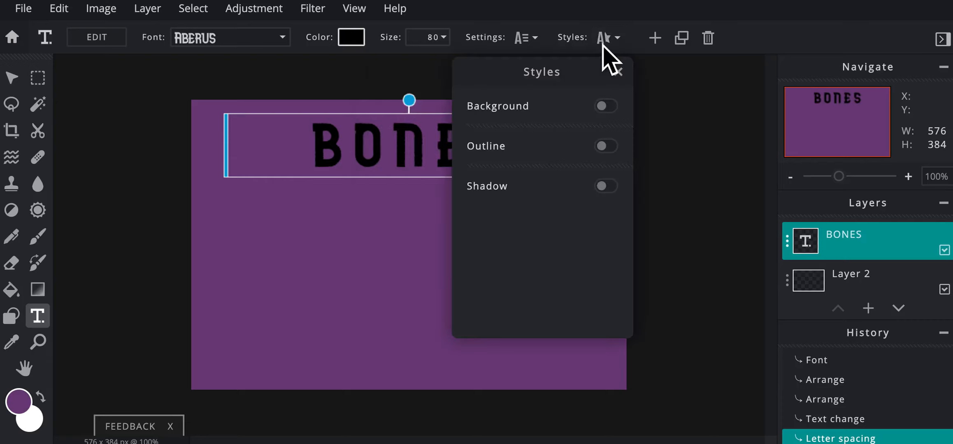
pyautogui.click(613, 108)
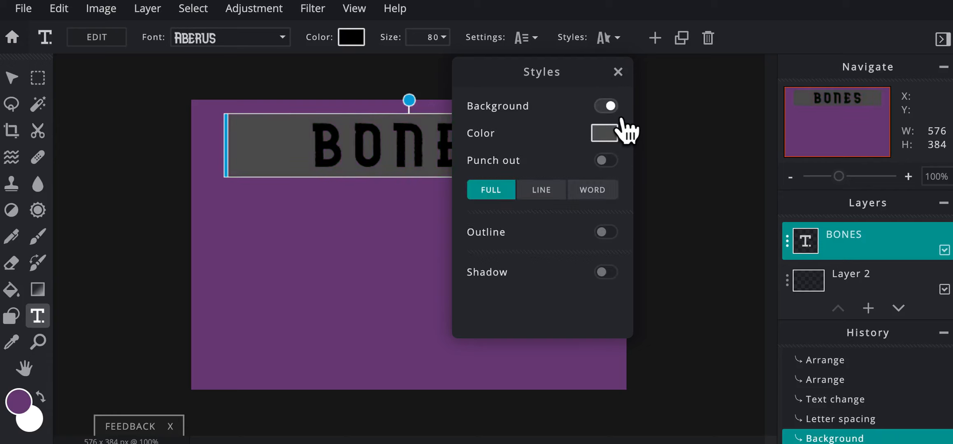
pyautogui.click(613, 138)
pyautogui.click(468, 163)
pyautogui.click(616, 351)
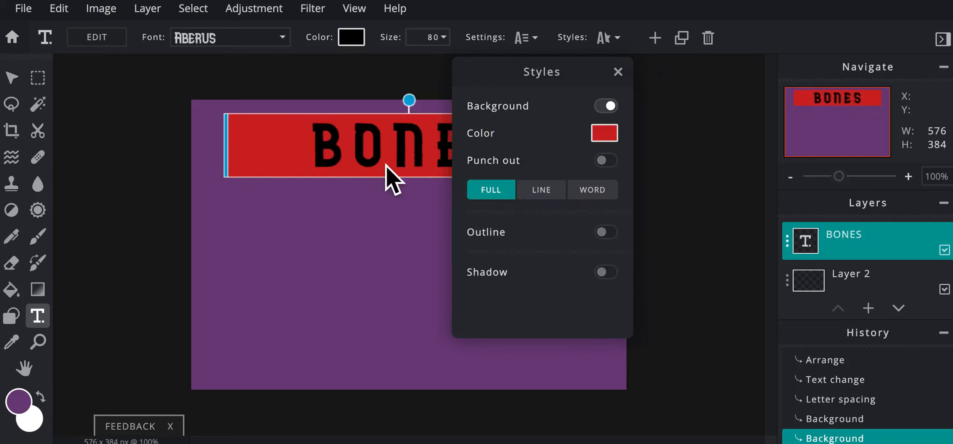
pyautogui.click(603, 133)
pyautogui.click(319, 161)
pyautogui.click(305, 126)
pyautogui.click(612, 346)
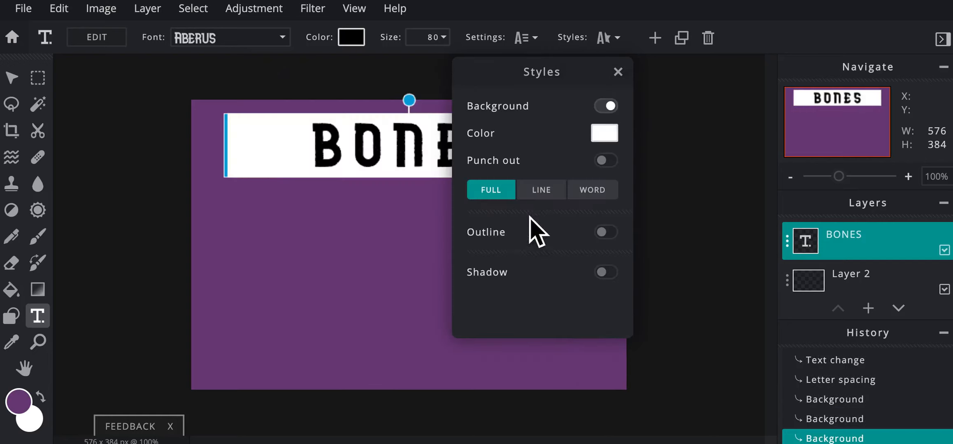
pyautogui.click(608, 109)
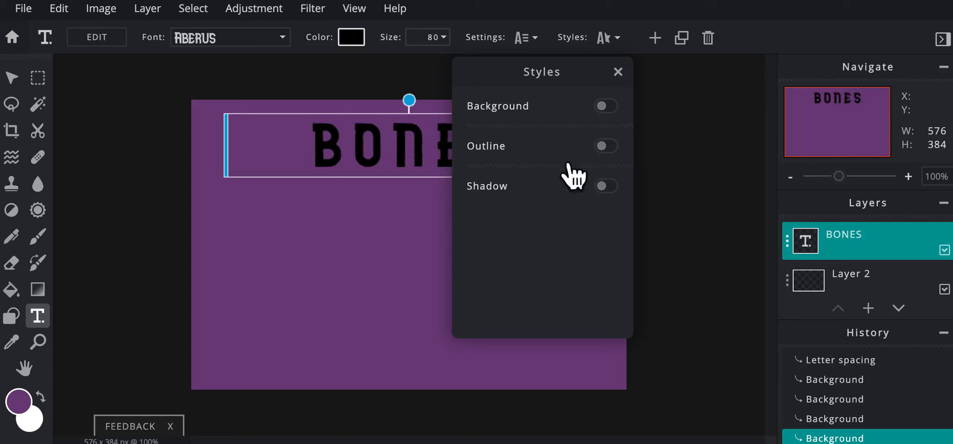
# Step: Try a red #F00707 outline around the BONES title and switch the outline off
pyautogui.click(619, 152)
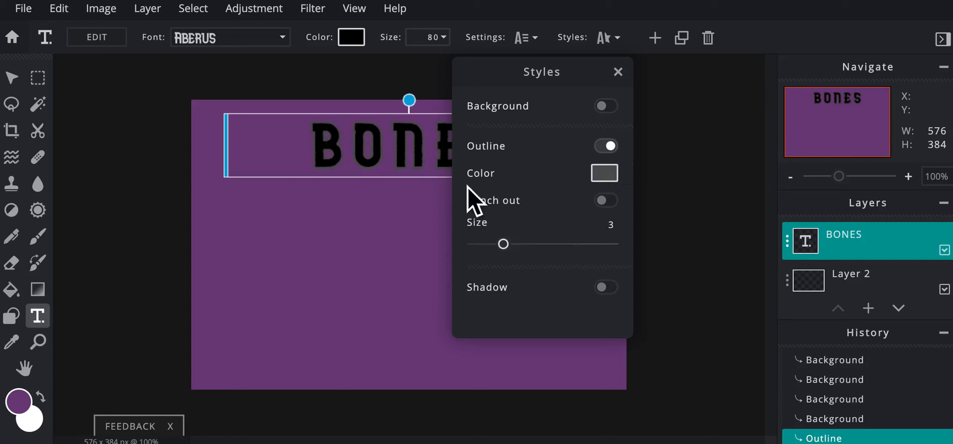
pyautogui.click(609, 181)
pyautogui.click(492, 136)
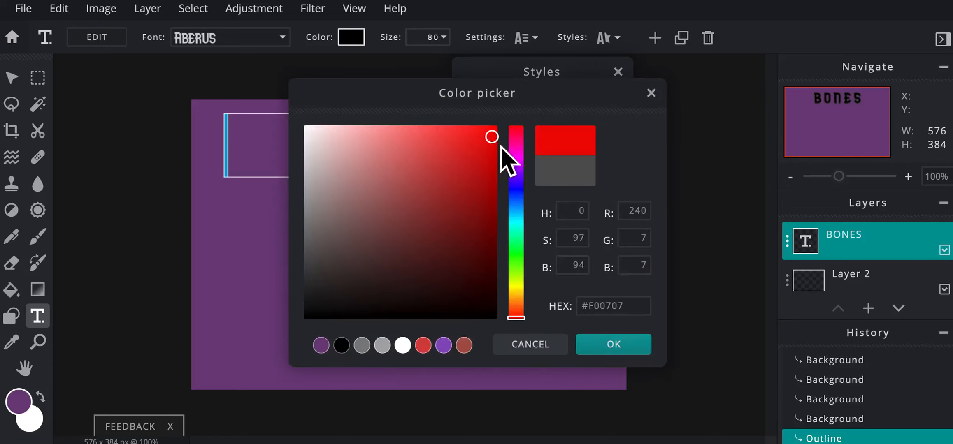
pyautogui.click(613, 345)
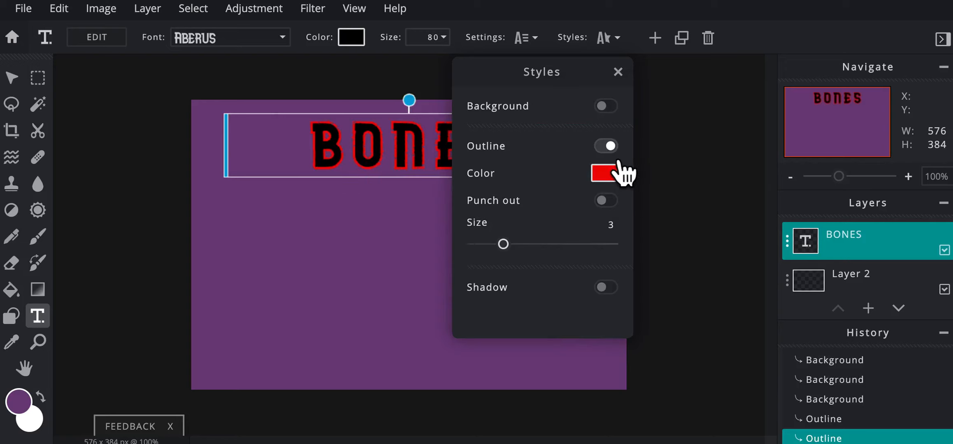
pyautogui.click(606, 146)
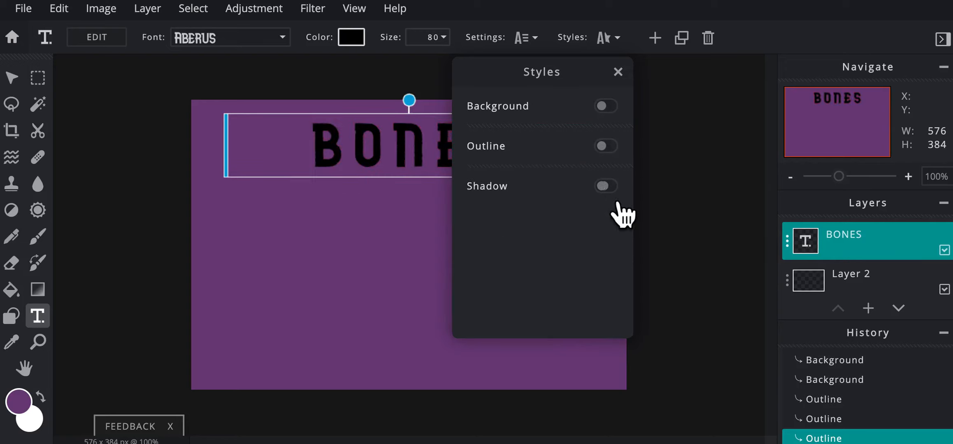
# Step: Try a shadow on the BONES title with blur 40 and vertical position 48, and switch the shadow off
pyautogui.click(612, 186)
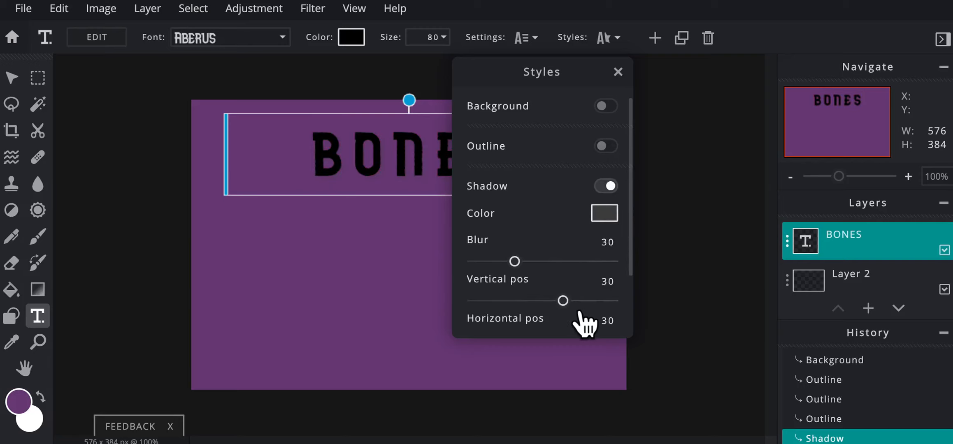
pyautogui.moveTo(584, 312); pyautogui.dragTo(615, 313)
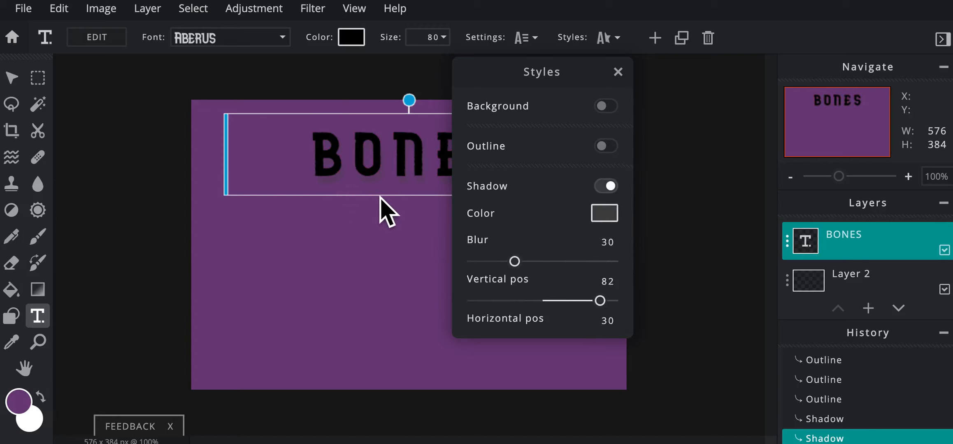
pyautogui.click(601, 218)
pyautogui.click(611, 344)
pyautogui.moveTo(523, 275); pyautogui.dragTo(533, 275)
pyautogui.click(530, 268)
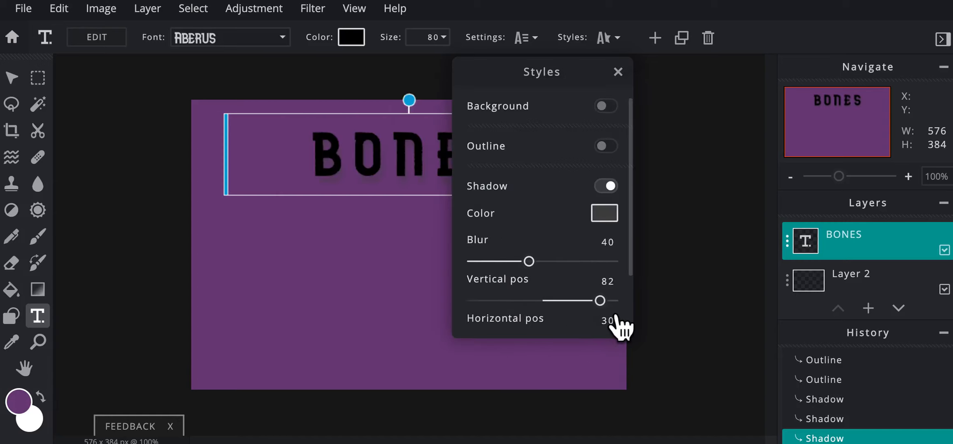
pyautogui.moveTo(608, 317); pyautogui.dragTo(593, 325)
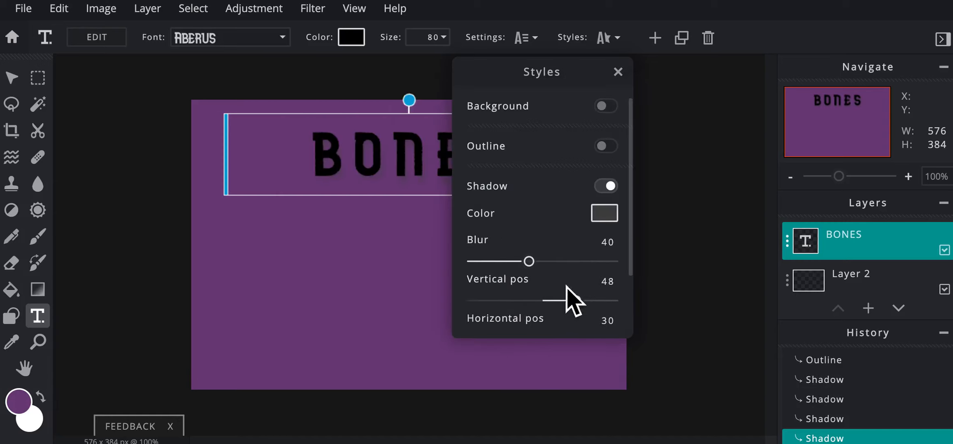
pyautogui.click(612, 187)
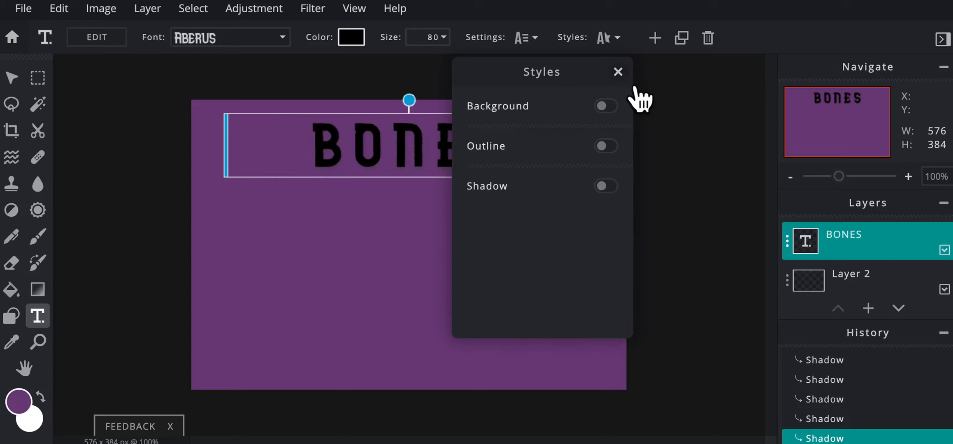
pyautogui.click(618, 71)
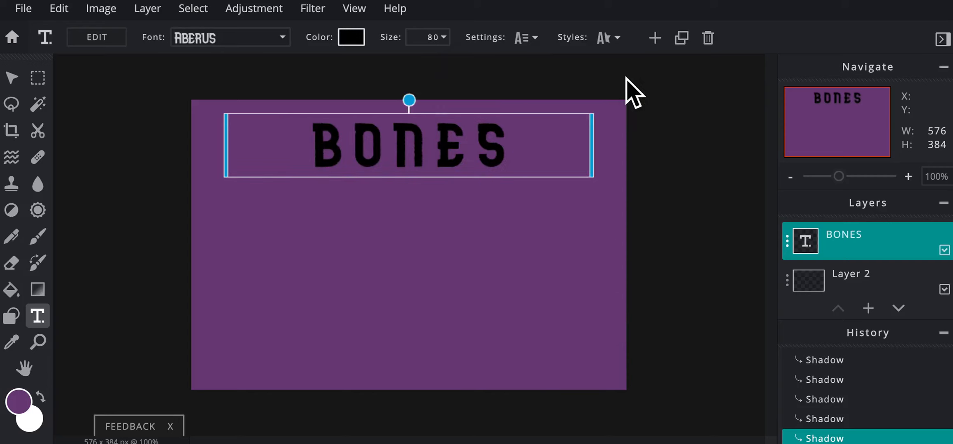
# Step: Finish editing the title, move Layer 2 above the BONES layer and choose the rounded rectangle shape
pyautogui.click(432, 196)
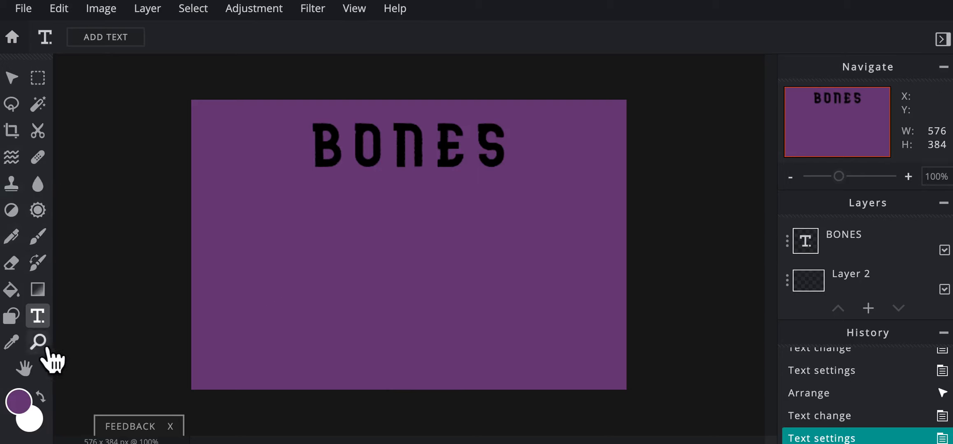
pyautogui.click(30, 329)
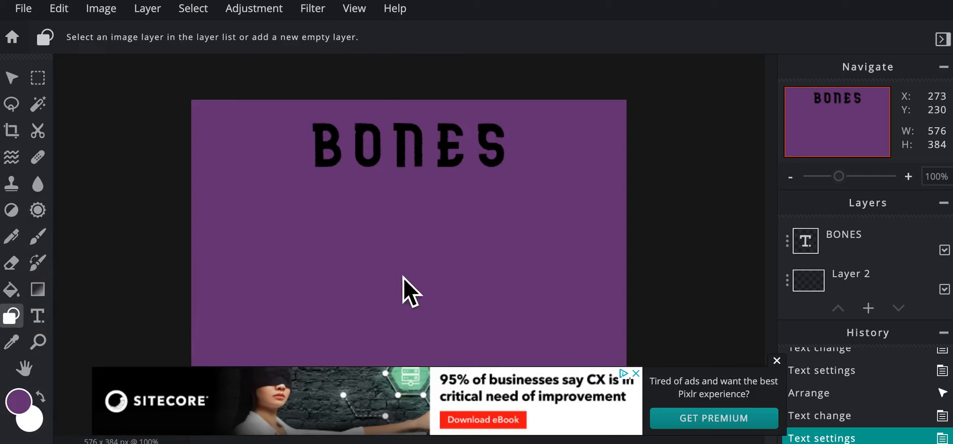
pyautogui.click(776, 361)
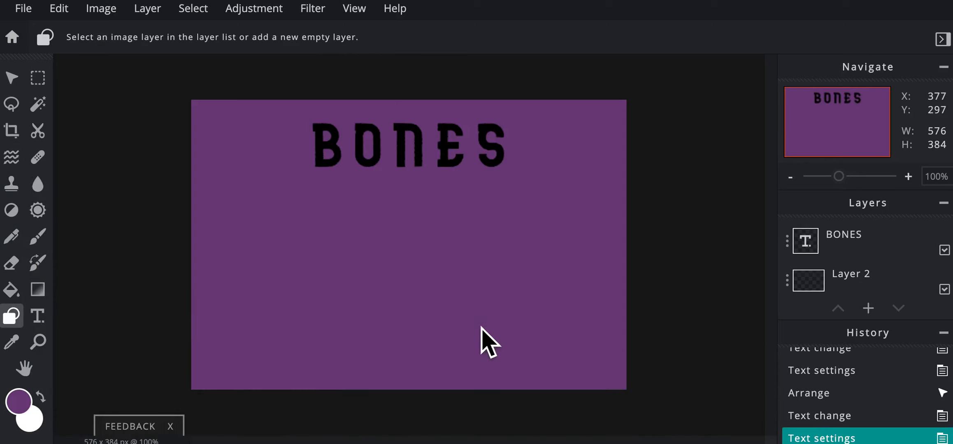
pyautogui.click(850, 291)
pyautogui.moveTo(855, 290); pyautogui.dragTo(850, 258)
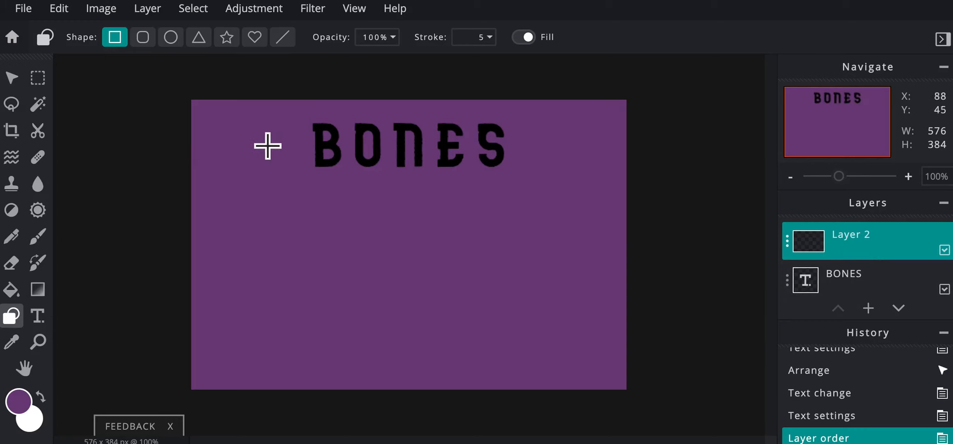
pyautogui.click(157, 47)
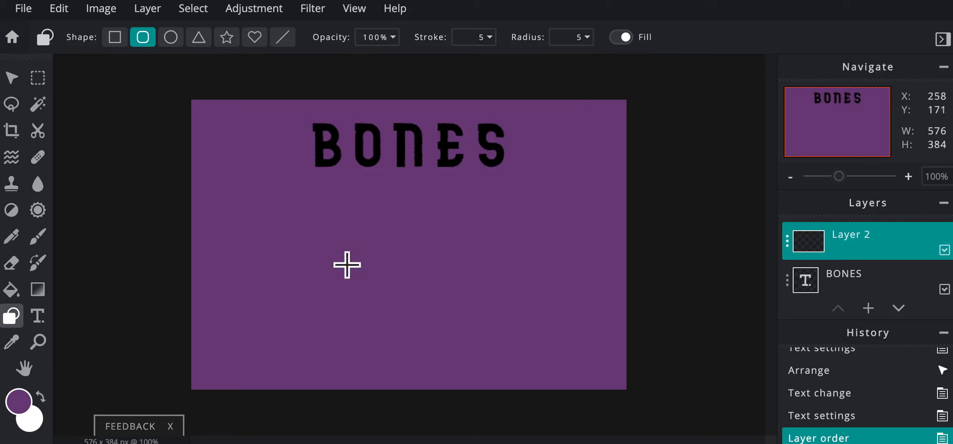
# Step: Set the outline colour to golden yellow, draw a wide rounded rectangle below the BONES title and undo it
pyautogui.click(29, 406)
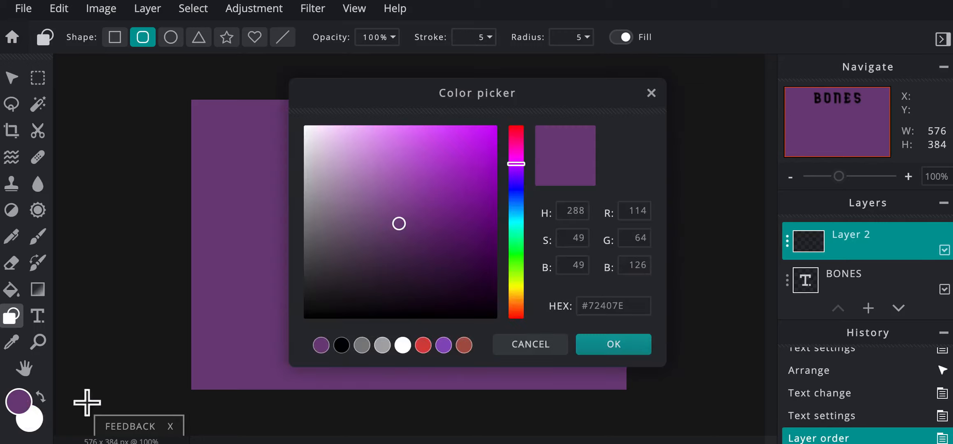
pyautogui.click(522, 246)
pyautogui.moveTo(531, 272); pyautogui.dragTo(530, 290)
pyautogui.moveTo(470, 160); pyautogui.dragTo(467, 140)
pyautogui.moveTo(533, 297); pyautogui.dragTo(534, 305)
pyautogui.click(617, 347)
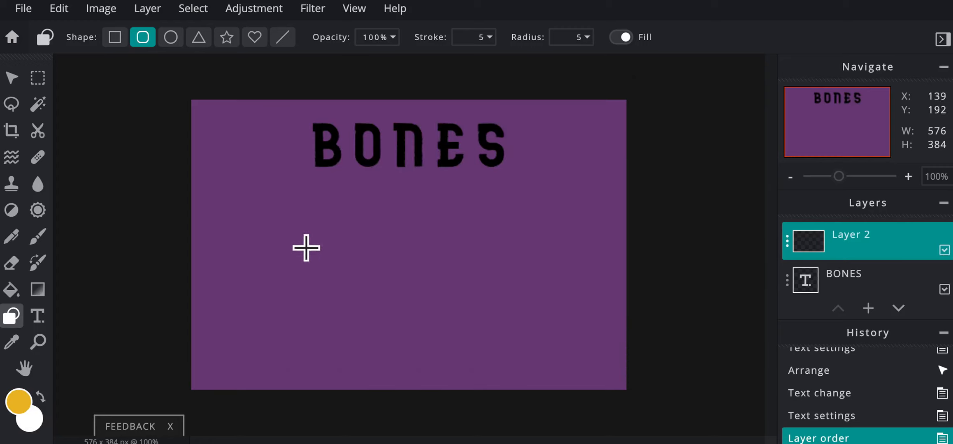
pyautogui.moveTo(279, 200); pyautogui.dragTo(569, 269)
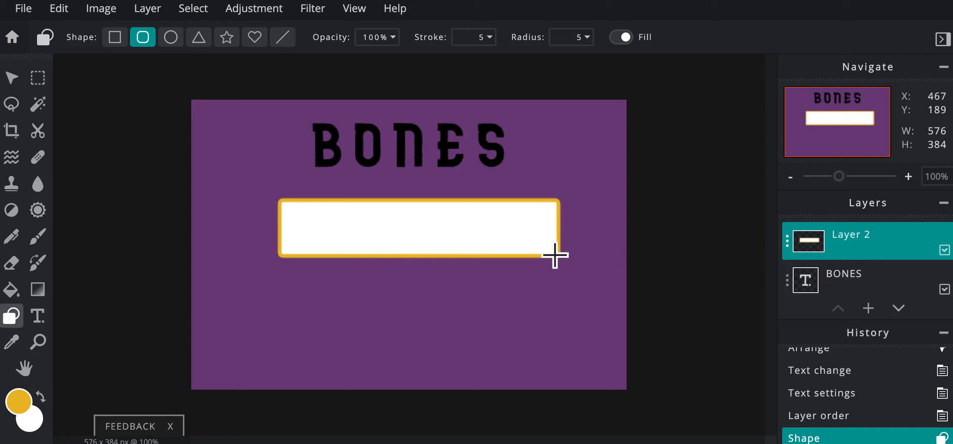
pyautogui.hotkey('ctrl', 'z')
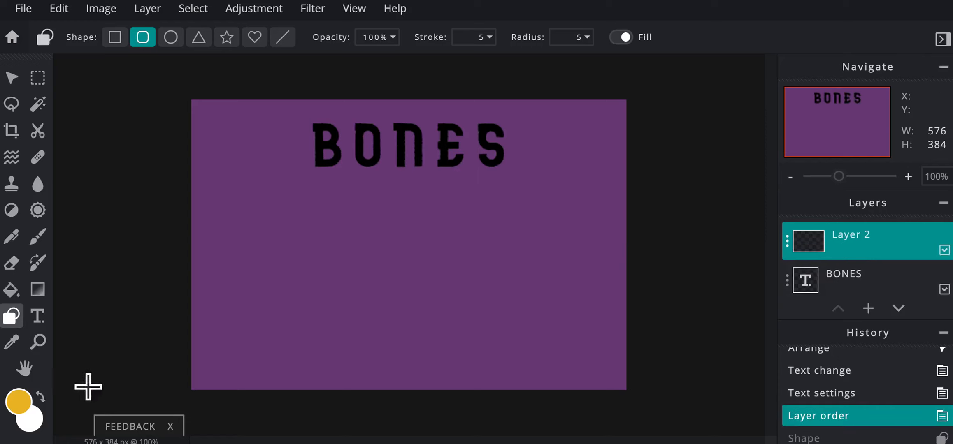
# Step: Set the shape's fill colour to golden yellow #ECBA24 and its outline colour to black #000000
pyautogui.click(41, 426)
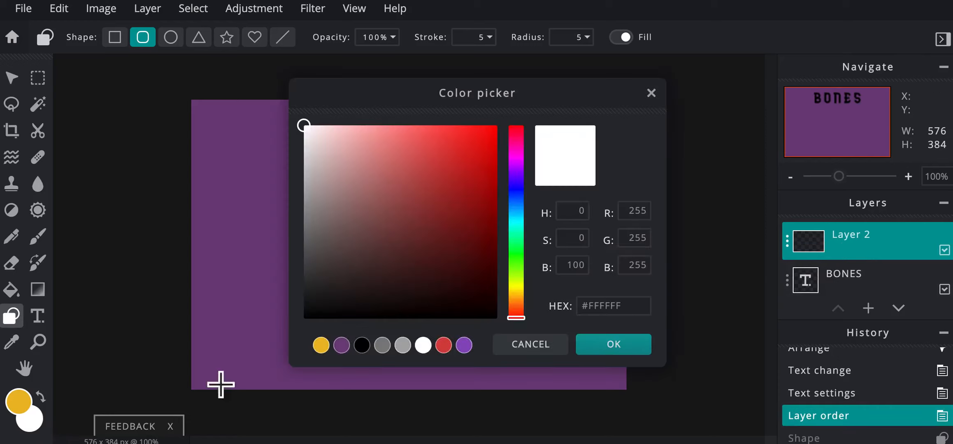
pyautogui.moveTo(525, 314); pyautogui.dragTo(530, 307)
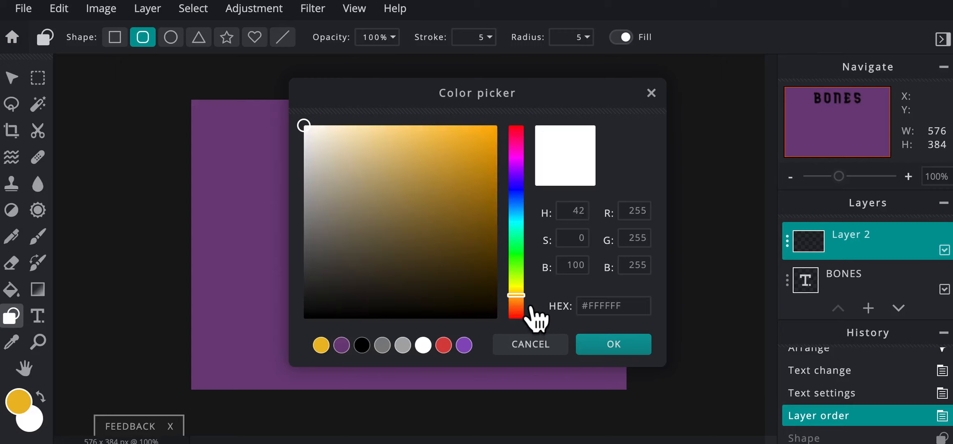
pyautogui.click(462, 141)
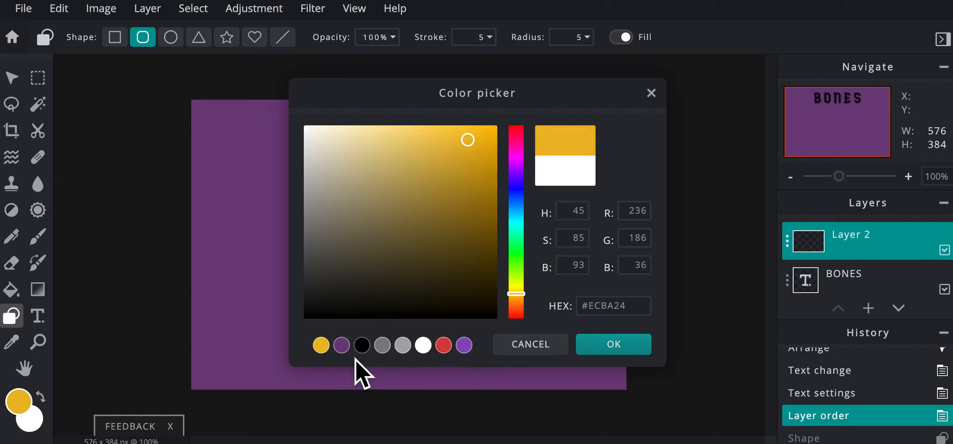
pyautogui.click(597, 355)
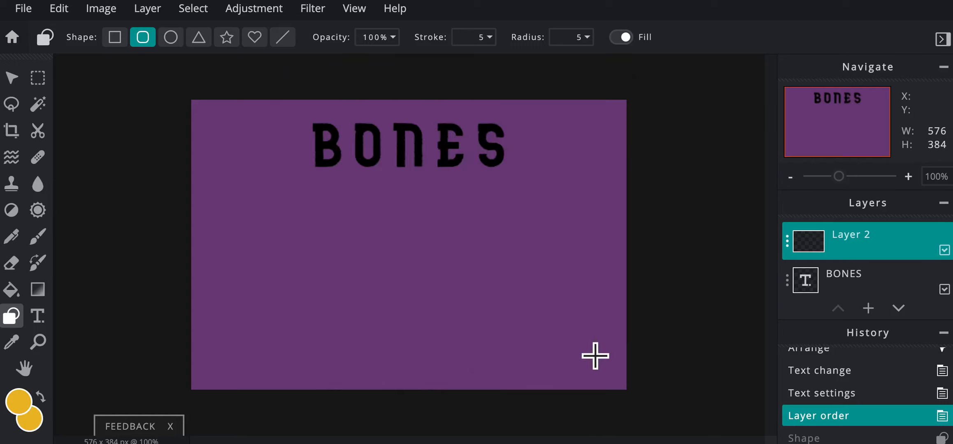
pyautogui.click(29, 411)
pyautogui.click(325, 279)
pyautogui.moveTo(319, 314); pyautogui.dragTo(309, 329)
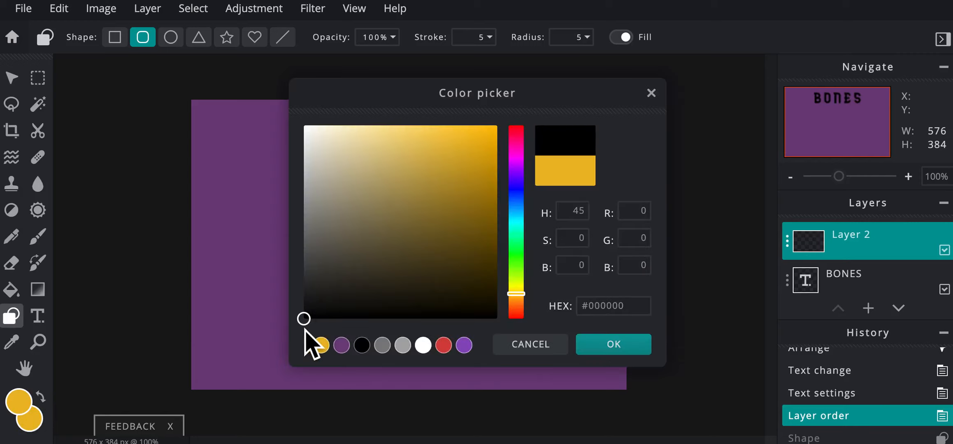
pyautogui.click(611, 352)
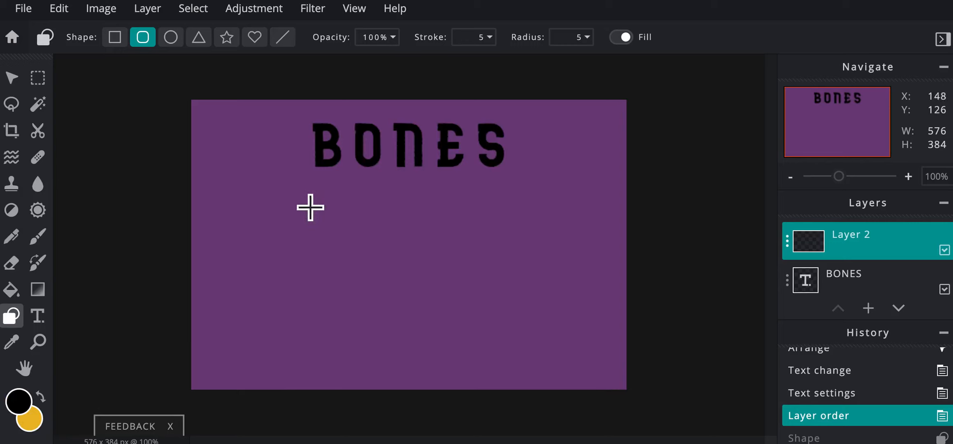
# Step: Draw a wide golden rounded rectangle with a black outline below the BONES title and undo it
pyautogui.moveTo(271, 218)
pyautogui.mouseDown()
pyautogui.moveTo(423, 267)
pyautogui.moveTo(580, 282)
pyautogui.mouseUp()
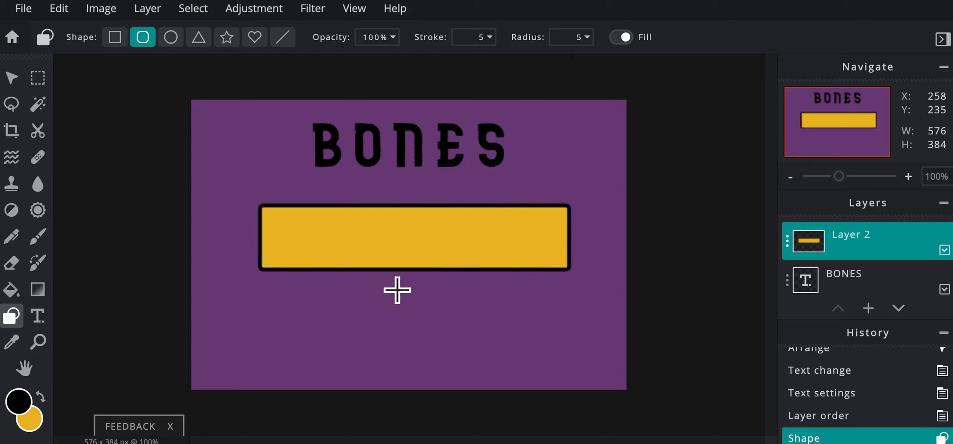
pyautogui.hotkey('ctrl', 'z')
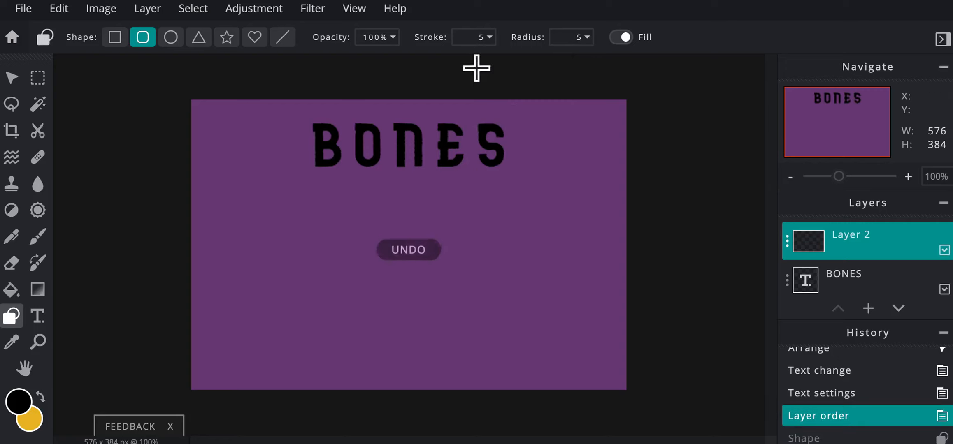
# Step: Try a stroke of 12 on a wide golden rounded rectangle below the BONES title and undo it
pyautogui.click(478, 41)
pyautogui.moveTo(390, 77); pyautogui.dragTo(406, 76)
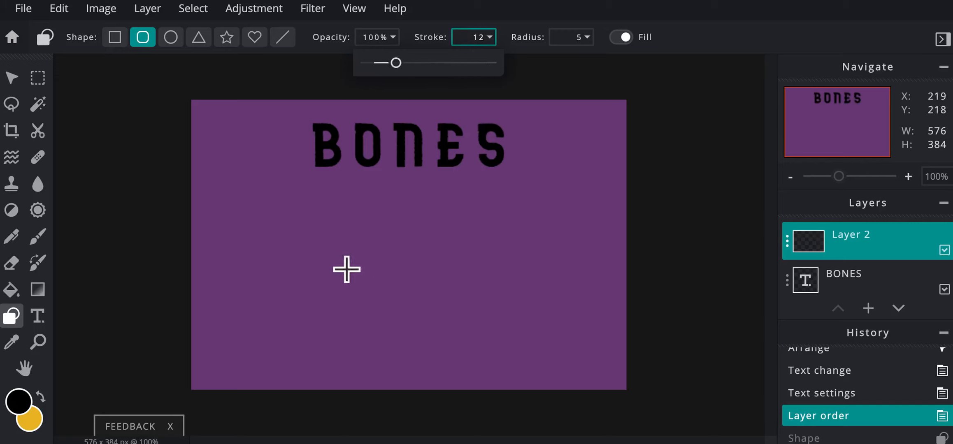
pyautogui.moveTo(249, 191)
pyautogui.mouseDown()
pyautogui.moveTo(436, 270)
pyautogui.moveTo(597, 284)
pyautogui.mouseUp()
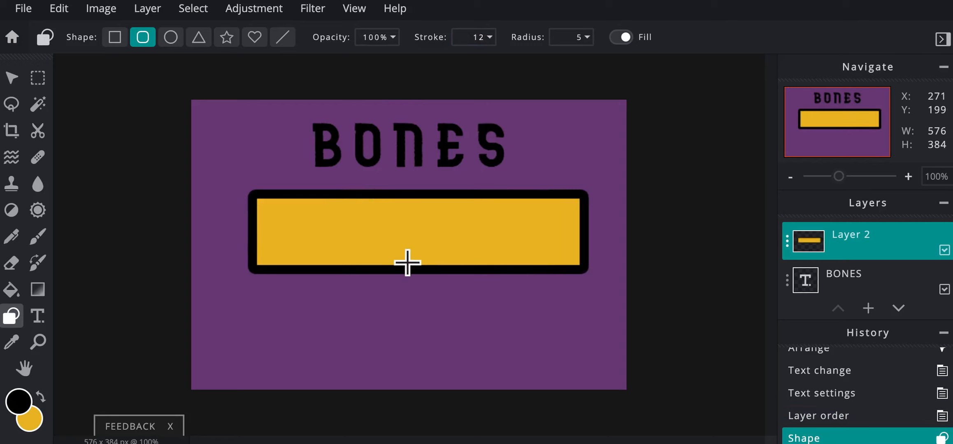
pyautogui.hotkey('ctrl', 'z')
# Step: Restore the stroke to 5, draw a wide golden rounded rectangle with radius 5 below the title and undo it
pyautogui.click(488, 38)
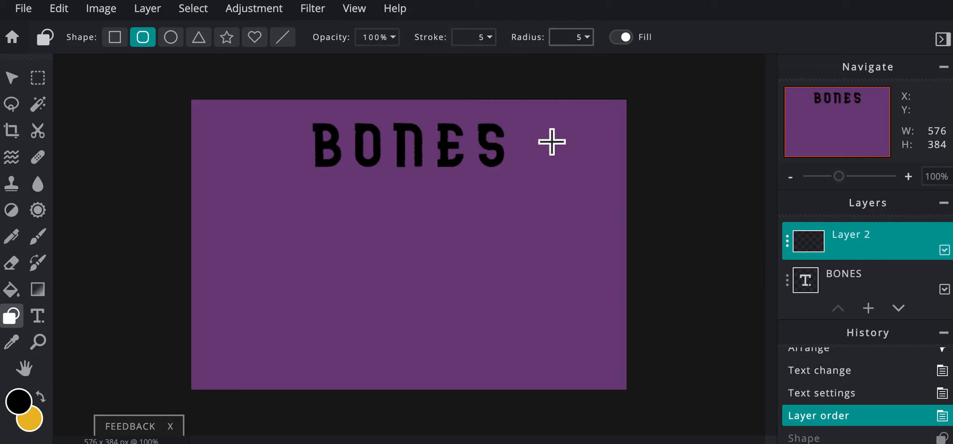
pyautogui.moveTo(259, 205)
pyautogui.mouseDown()
pyautogui.moveTo(583, 283)
pyautogui.moveTo(612, 270)
pyautogui.mouseUp()
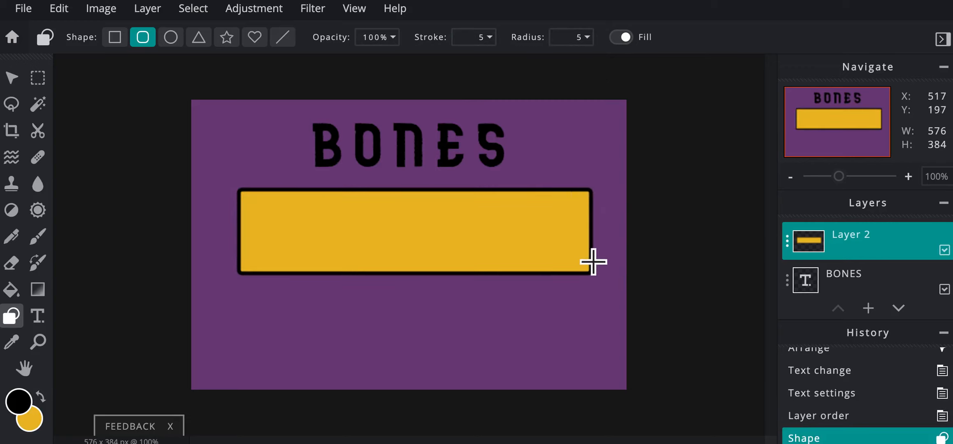
pyautogui.hotkey('ctrl', 'z')
# Step: Set the corner radius to 36 and draw a wide golden rounded rectangle with a black outline below the BONES title
pyautogui.click(590, 38)
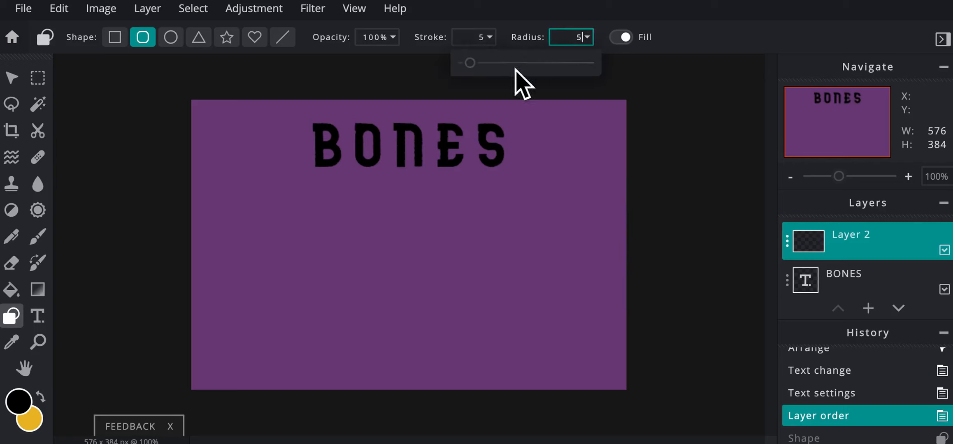
pyautogui.moveTo(469, 62); pyautogui.dragTo(508, 62)
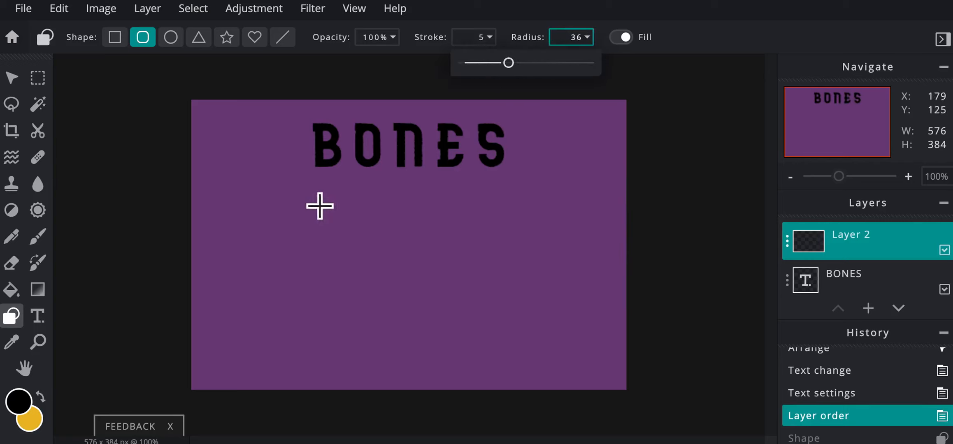
pyautogui.moveTo(235, 210)
pyautogui.mouseDown()
pyautogui.moveTo(362, 272)
pyautogui.moveTo(605, 276)
pyautogui.mouseUp()
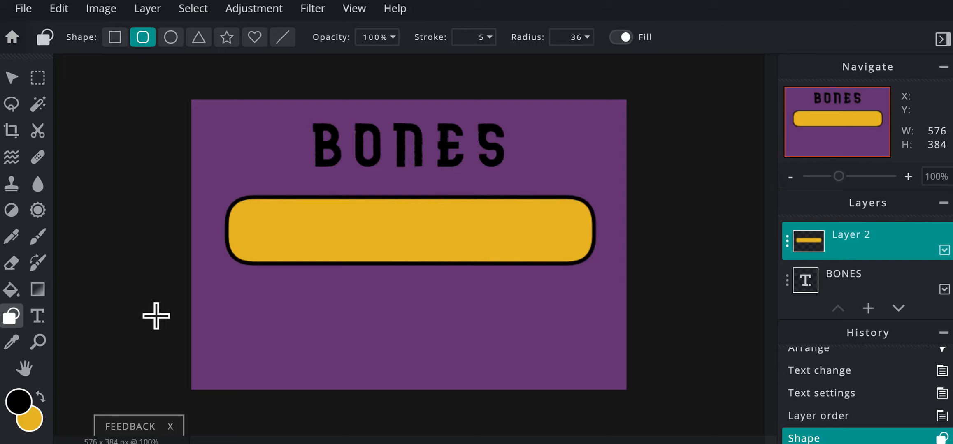
# Step: Add a new text layer reading PLAY
pyautogui.click(46, 320)
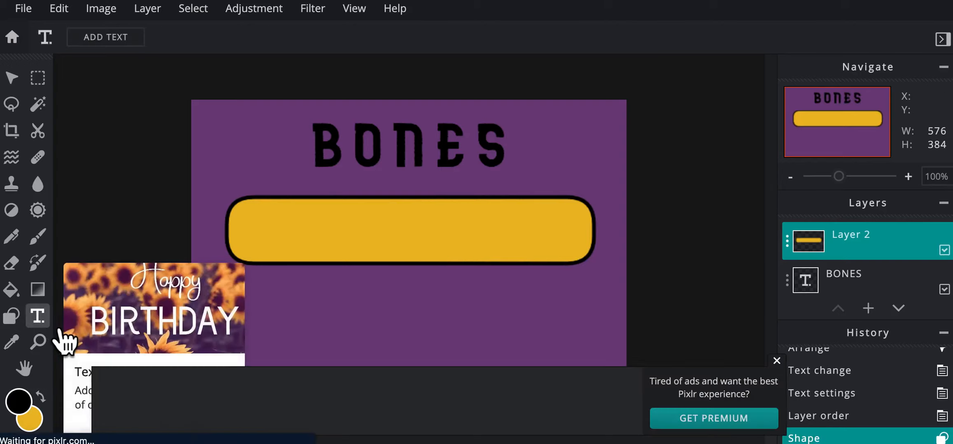
pyautogui.click(122, 41)
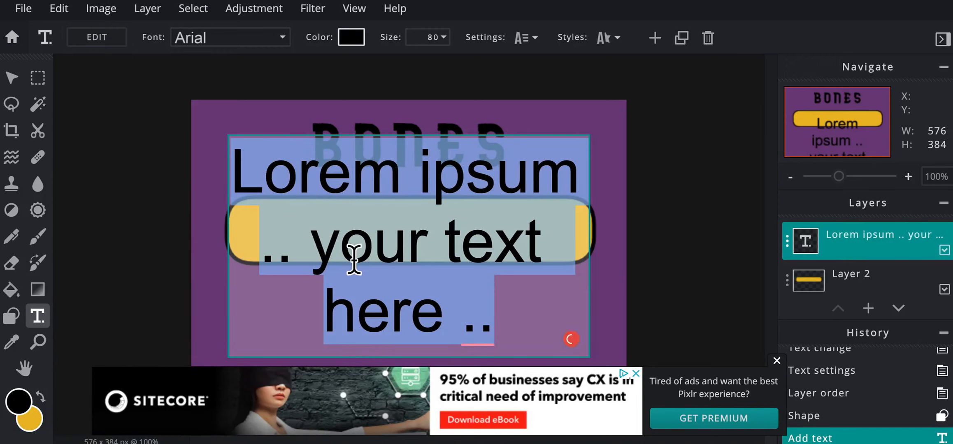
pyautogui.write('PLA')
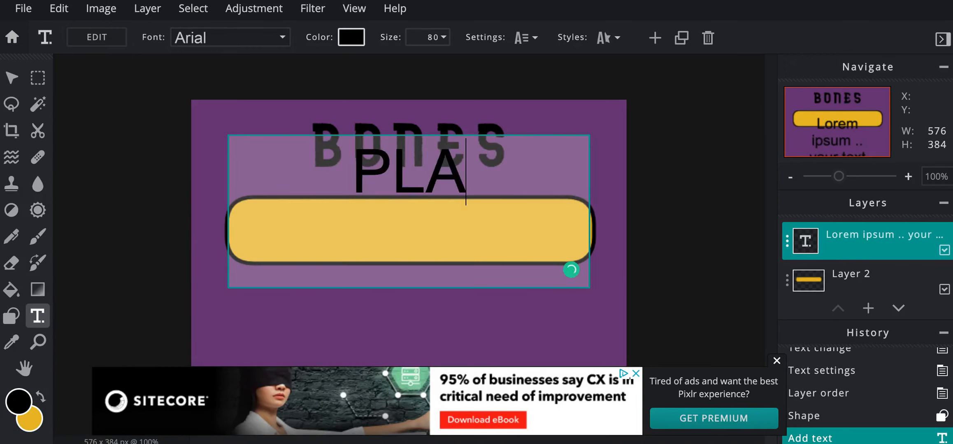
pyautogui.write('Y')
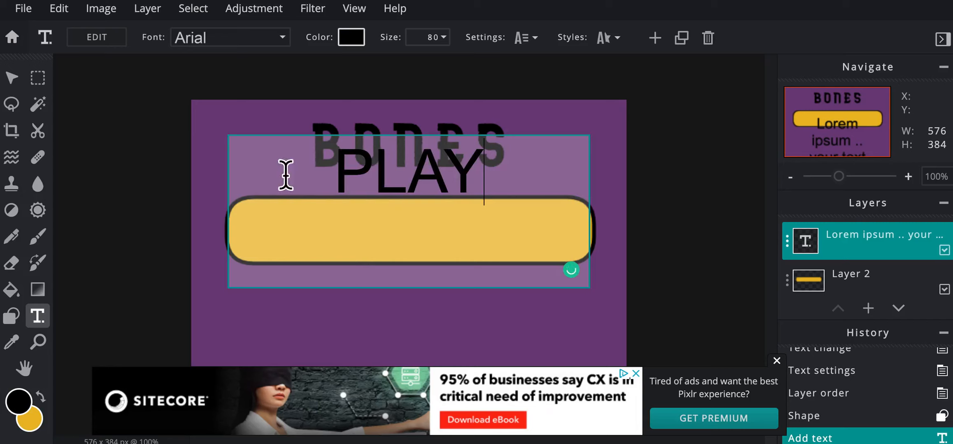
# Step: Preview several fonts on the PLAY text and set its font to Cervantes
pyautogui.moveTo(336, 184); pyautogui.dragTo(499, 183)
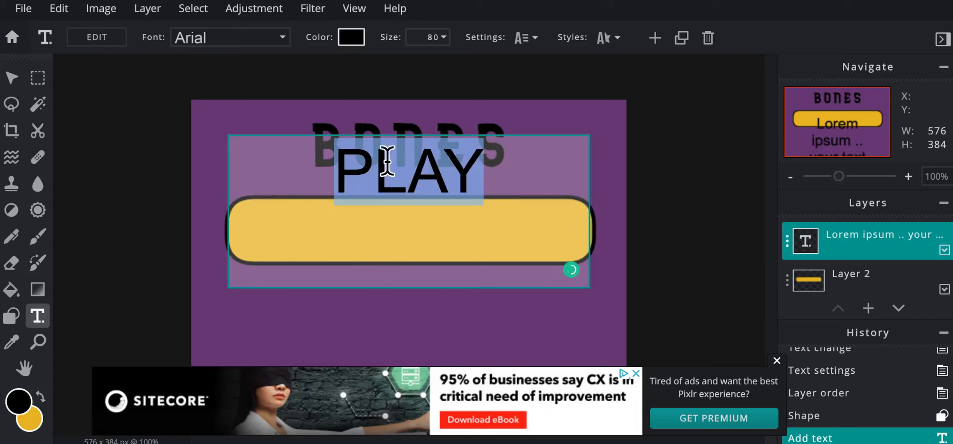
pyautogui.click(272, 51)
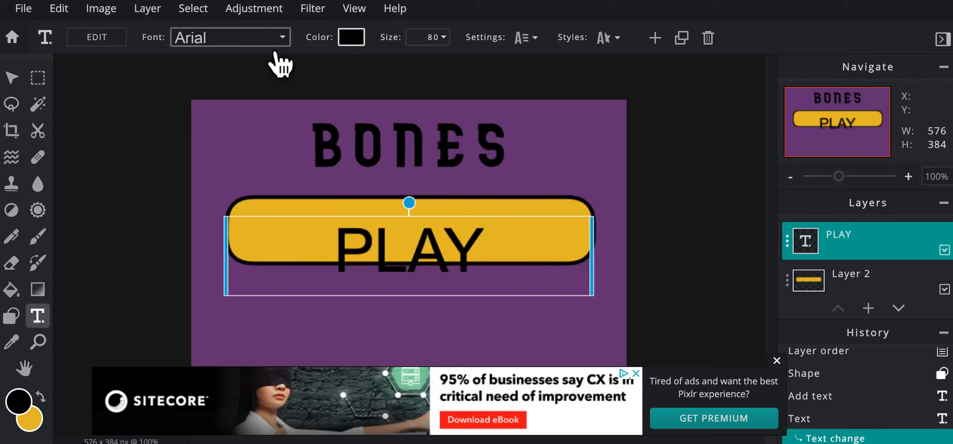
pyautogui.click(275, 45)
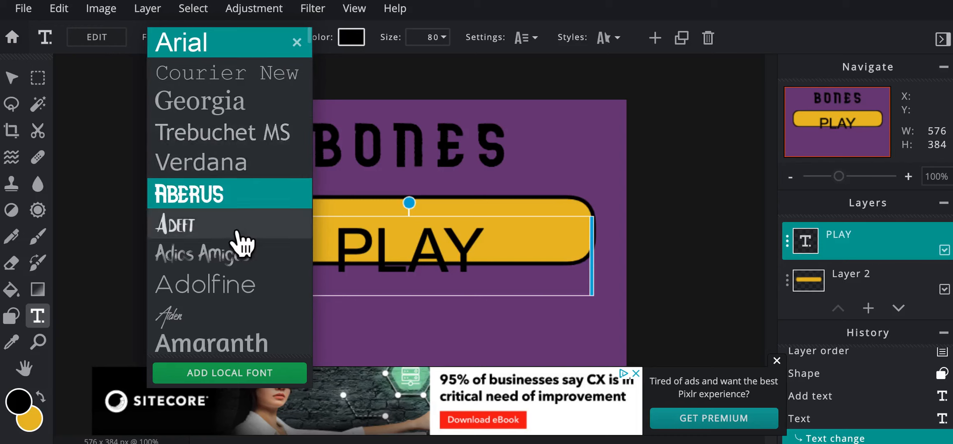
pyautogui.scroll(-4, 244, 245)
pyautogui.scroll(-1, 243, 281)
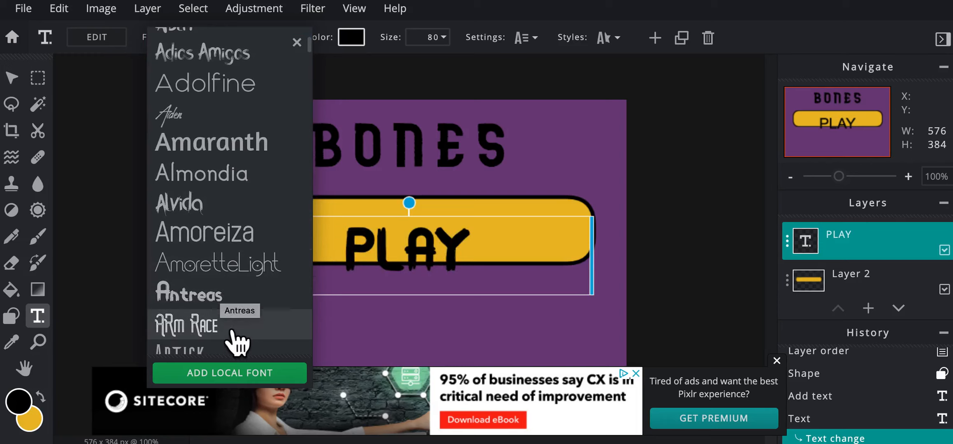
pyautogui.scroll(-5, 247, 288)
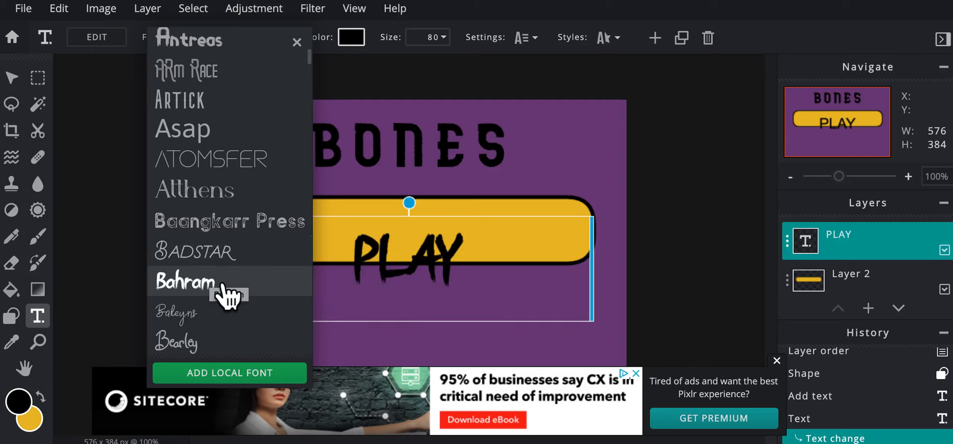
pyautogui.scroll(-2, 227, 294)
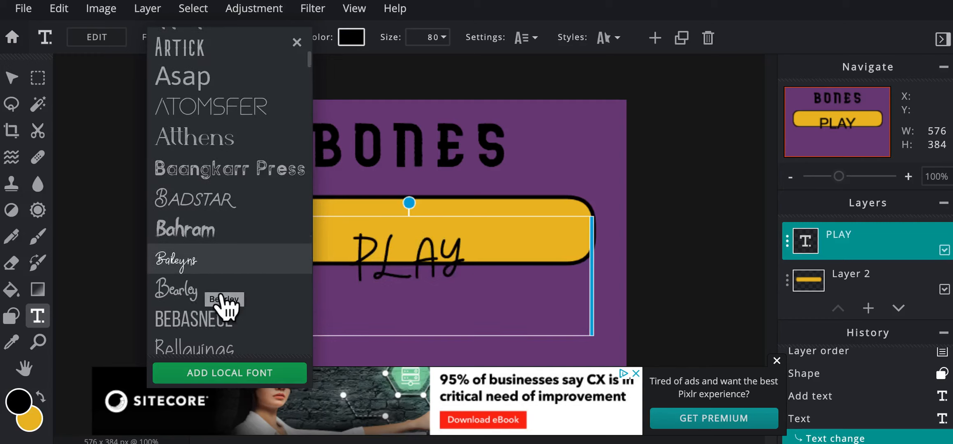
pyautogui.scroll(-5, 245, 291)
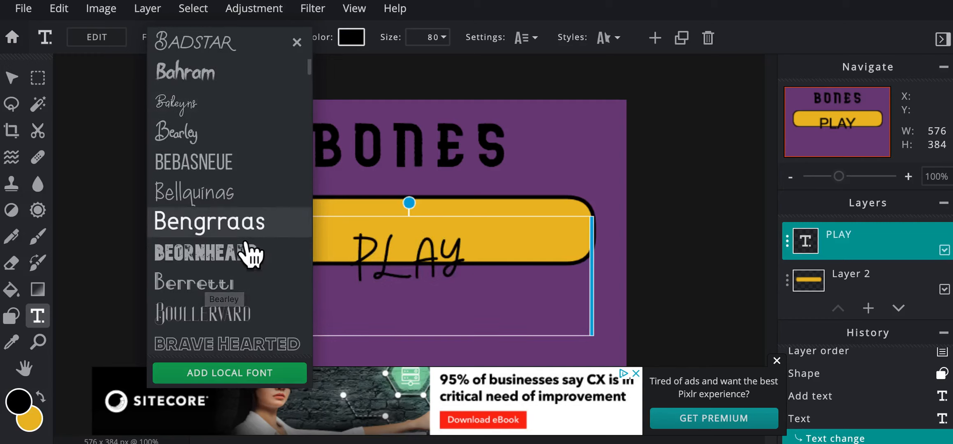
pyautogui.click(228, 253)
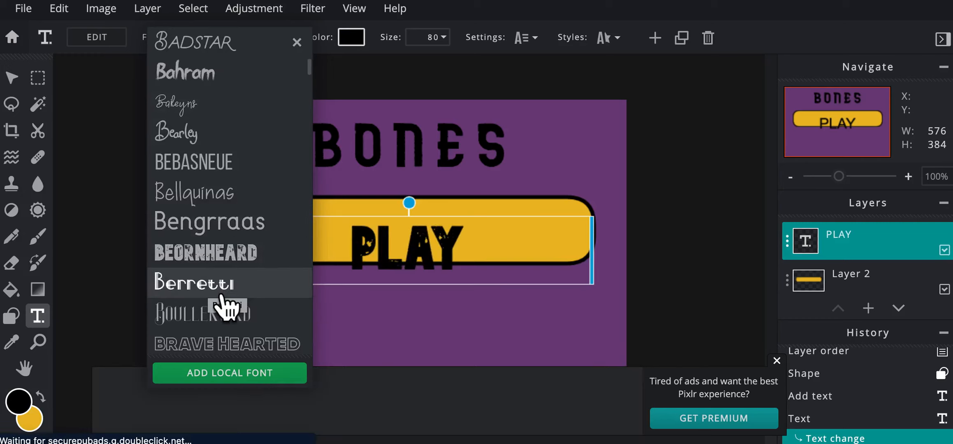
pyautogui.scroll(-4, 227, 306)
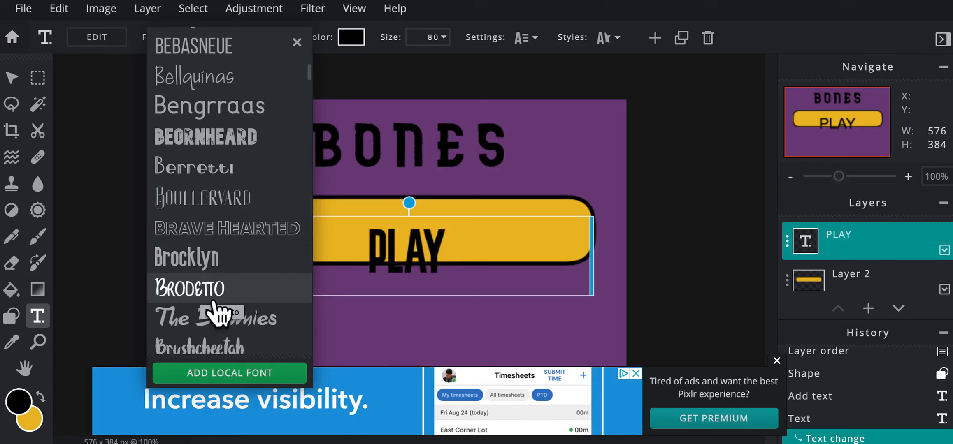
pyautogui.scroll(-5, 215, 300)
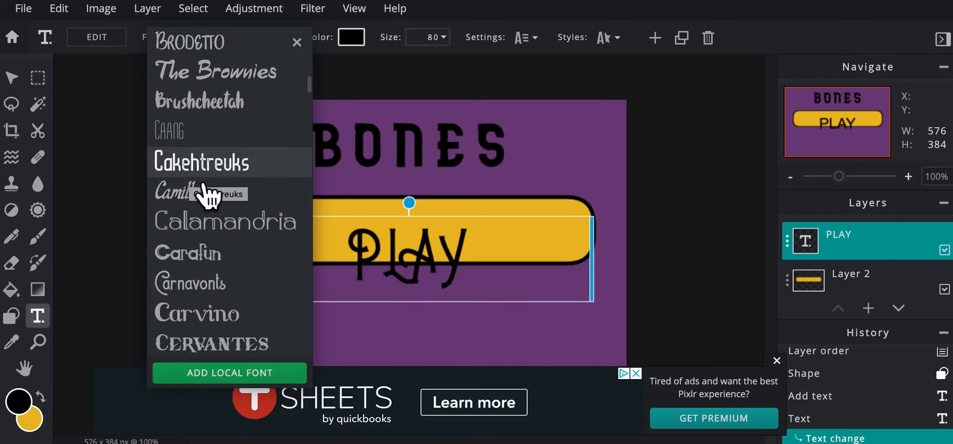
pyautogui.scroll(-3, 210, 202)
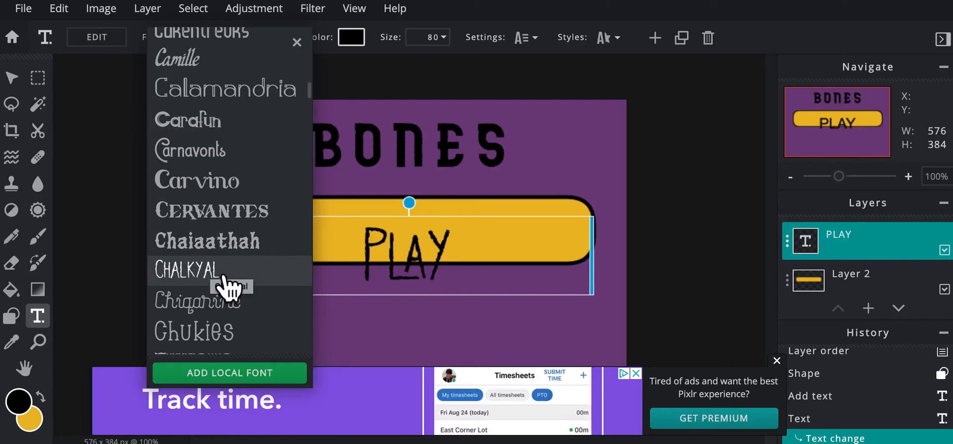
pyautogui.click(217, 224)
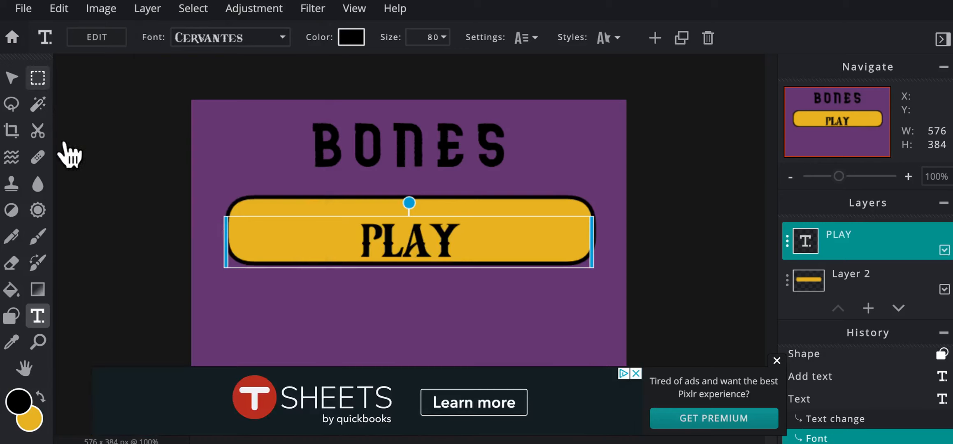
# Step: Dismiss the advertisement and move the PLAY text up to a top position of 140, centring it in the golden button
pyautogui.click(776, 362)
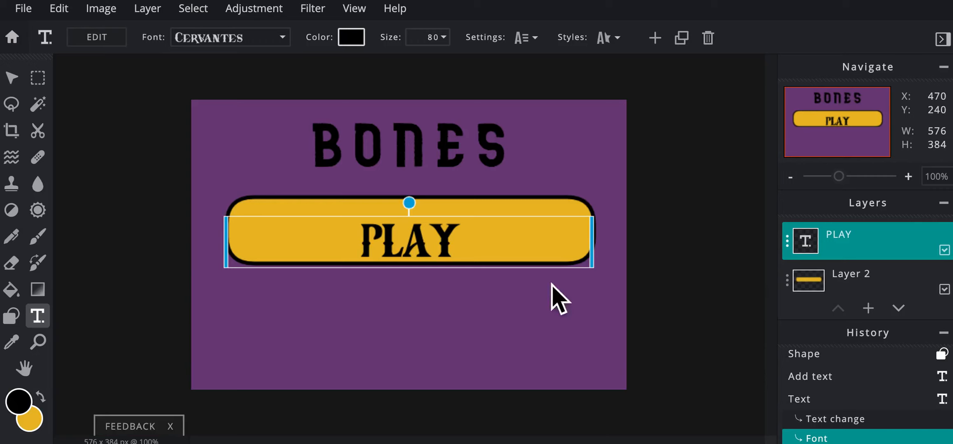
pyautogui.click(25, 82)
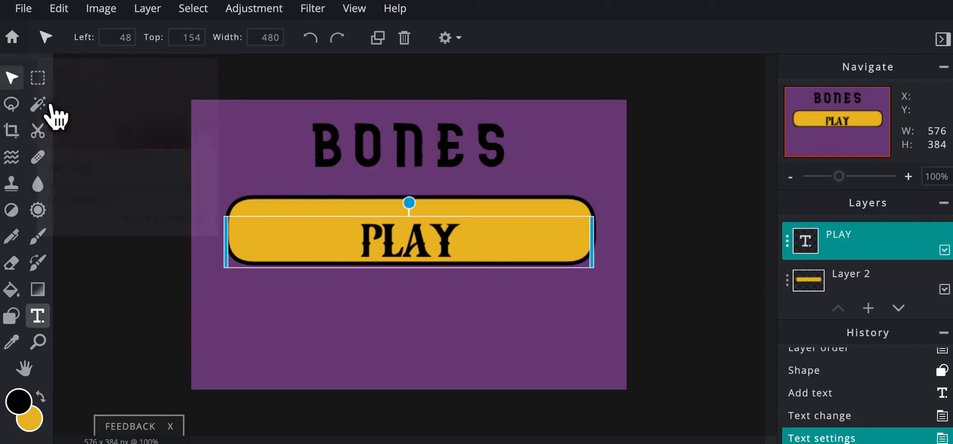
pyautogui.moveTo(403, 259); pyautogui.dragTo(404, 248)
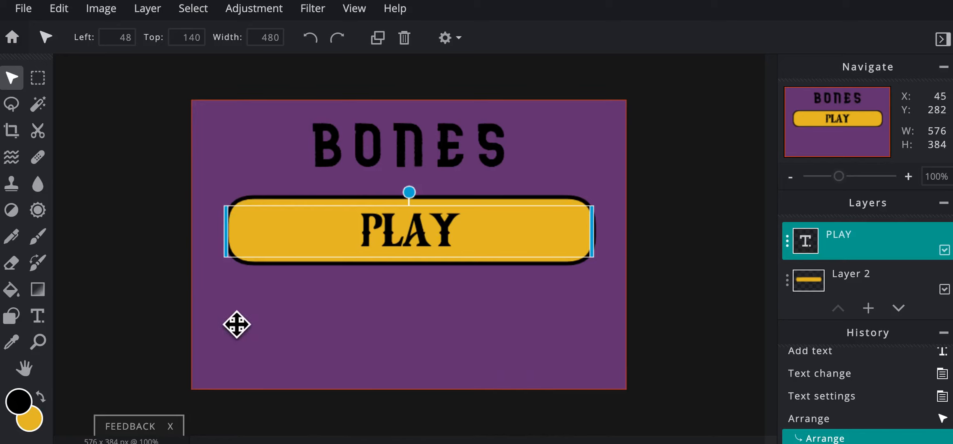
# Step: Save the image in PXD format under the file name Main Menu and close the save dialog
pyautogui.click(29, 11)
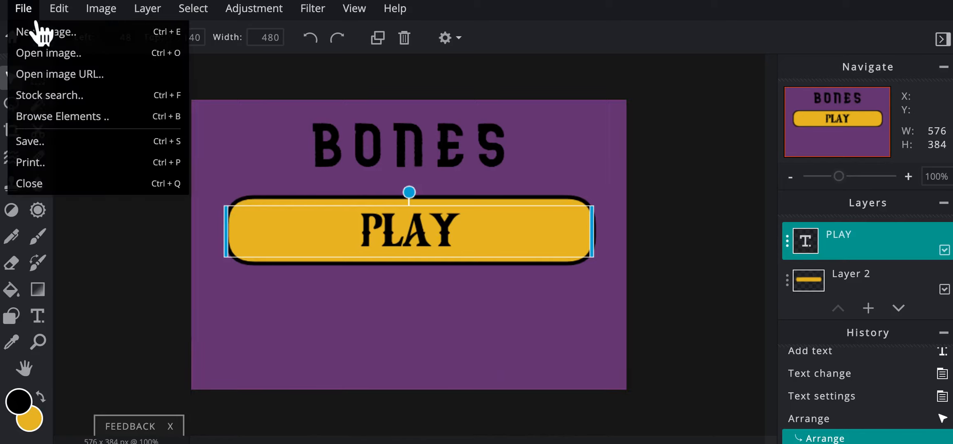
pyautogui.click(64, 153)
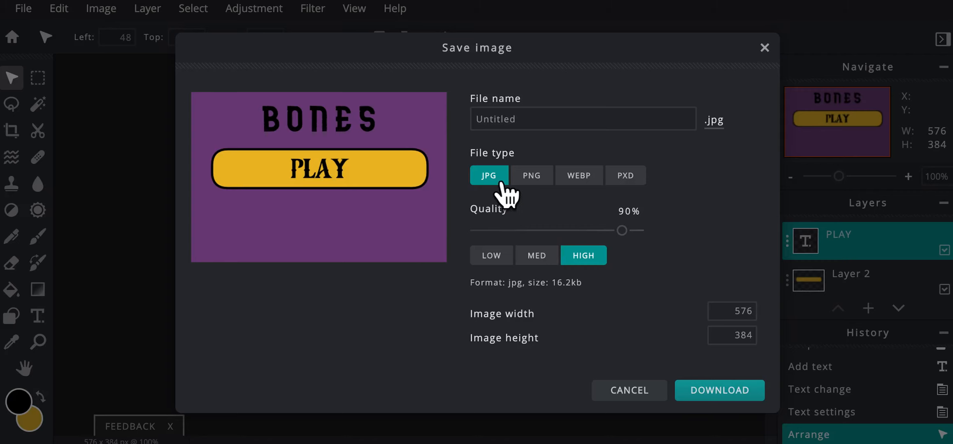
pyautogui.click(636, 181)
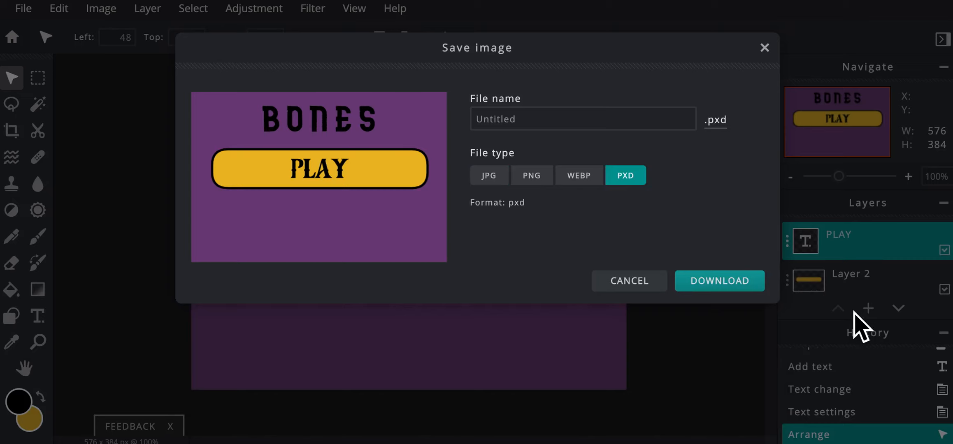
pyautogui.click(554, 124)
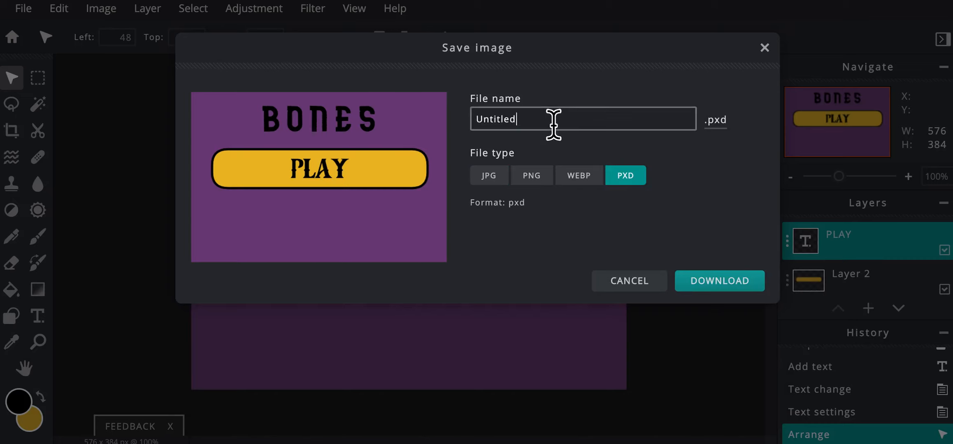
pyautogui.moveTo(553, 123); pyautogui.dragTo(449, 126)
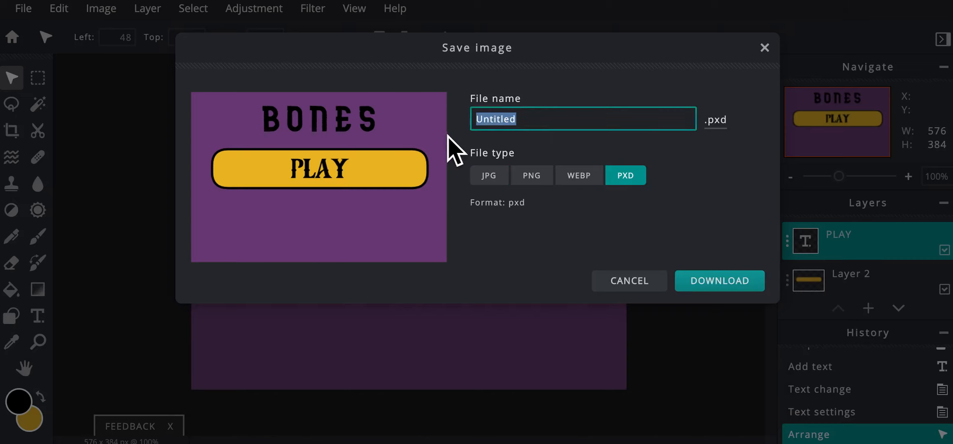
pyautogui.write('Main Menu')
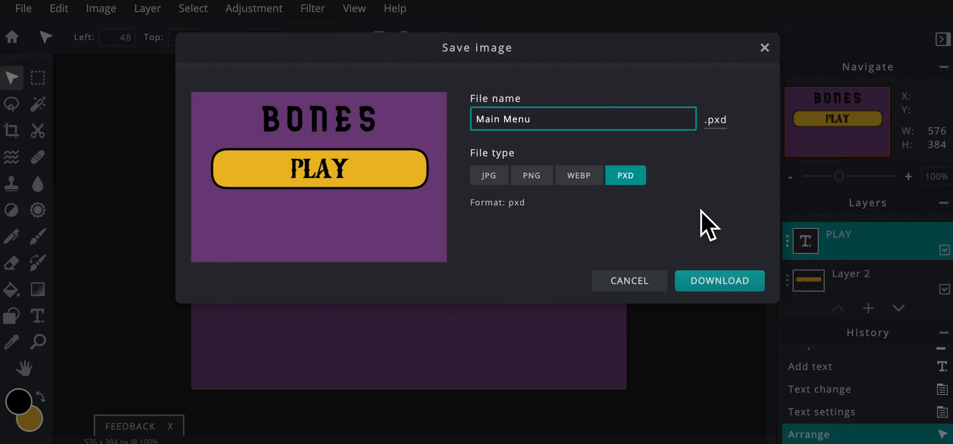
pyautogui.click(715, 283)
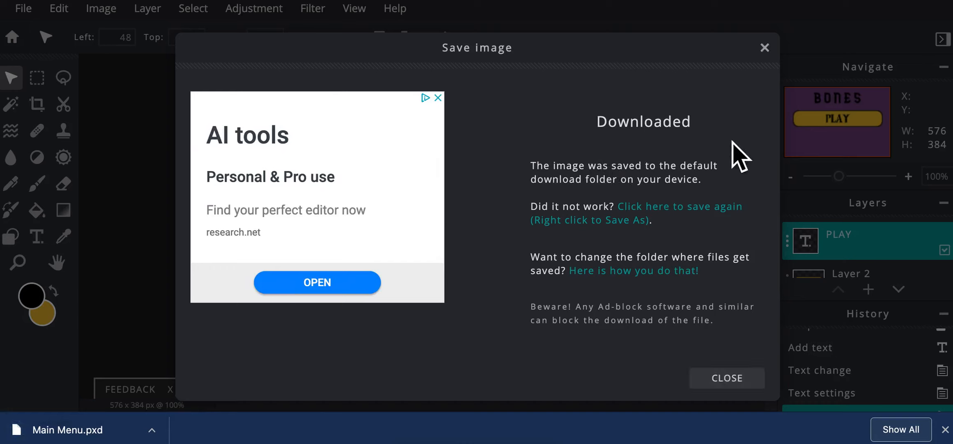
pyautogui.click(781, 62)
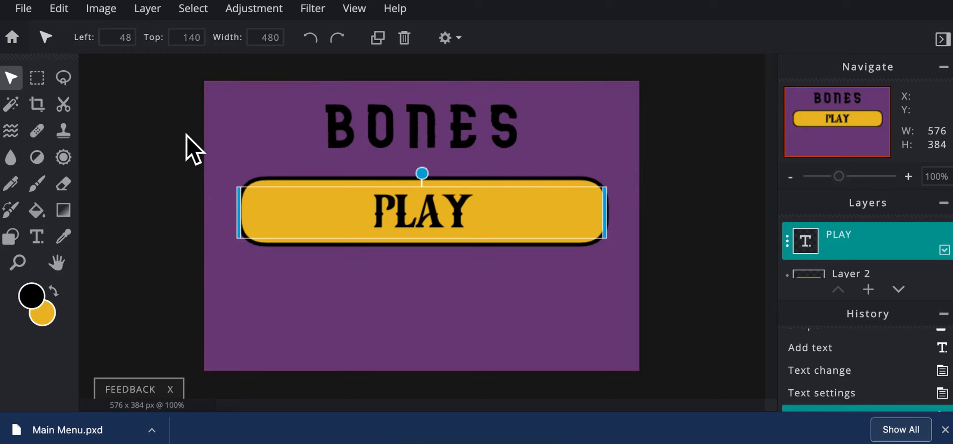
# Step: Save the image as a medium-quality JPG named Main Menu and close the save dialog
pyautogui.click(25, 9)
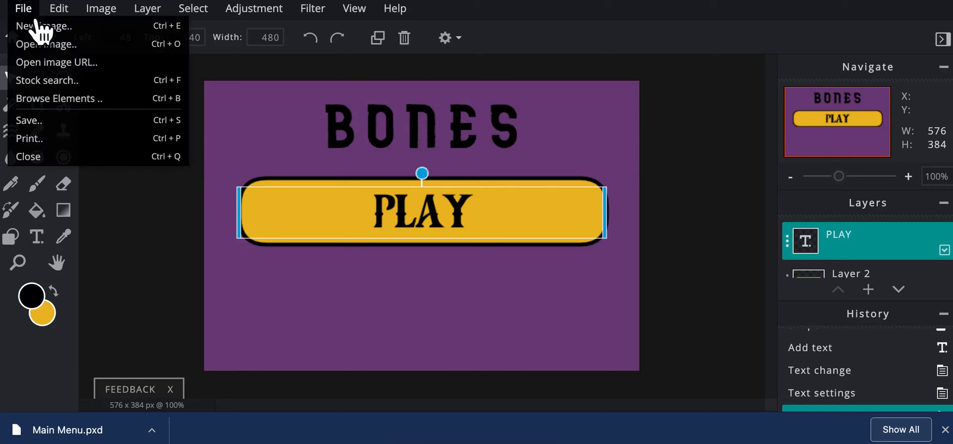
pyautogui.click(60, 125)
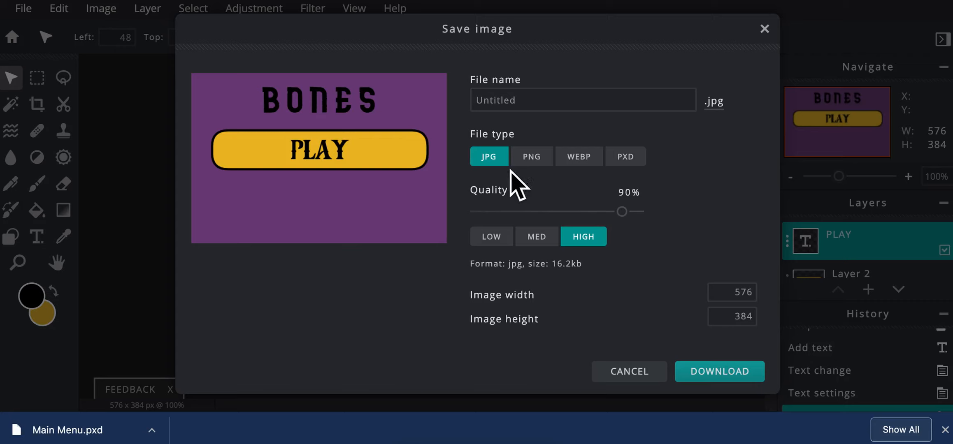
pyautogui.click(519, 103)
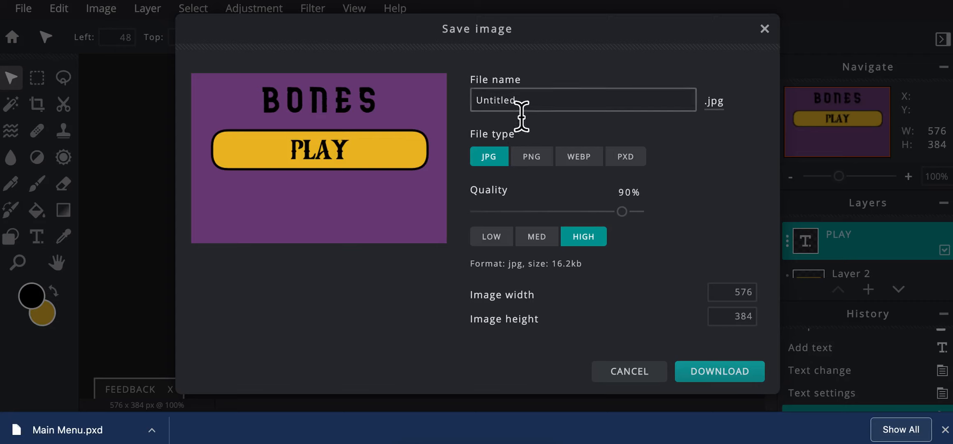
pyautogui.doubleClick(485, 101)
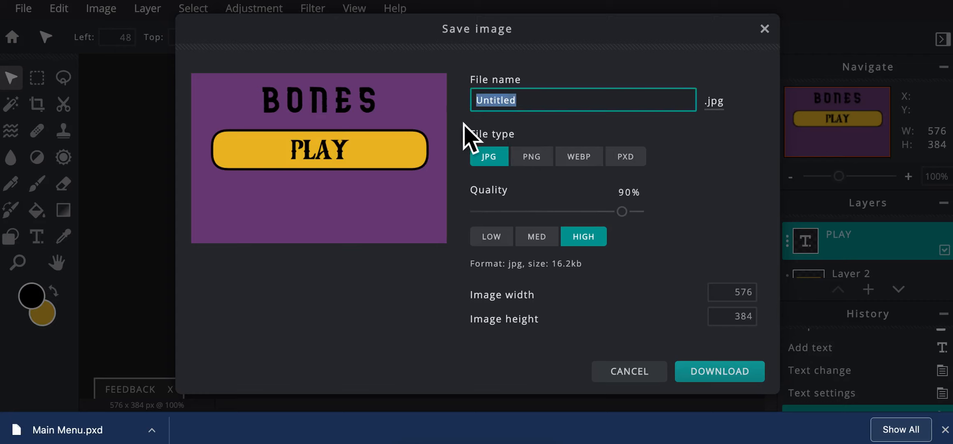
pyautogui.write('Mai')
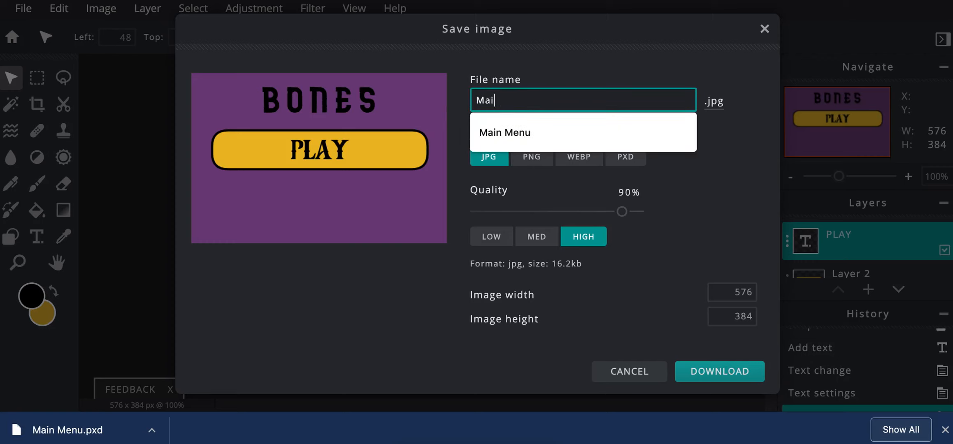
pyautogui.write('n Menu')
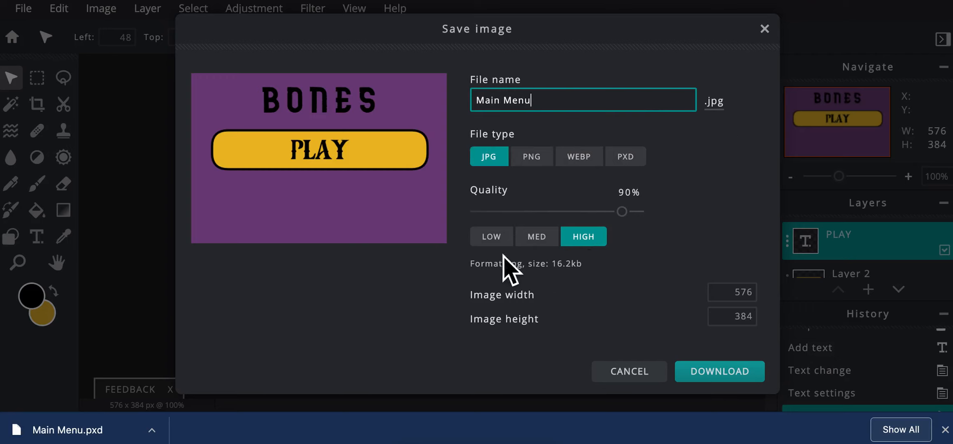
pyautogui.click(551, 243)
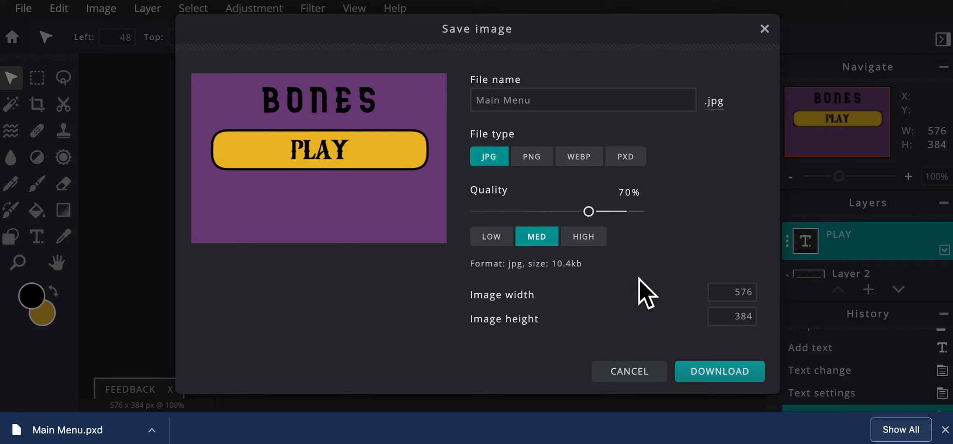
pyautogui.click(720, 372)
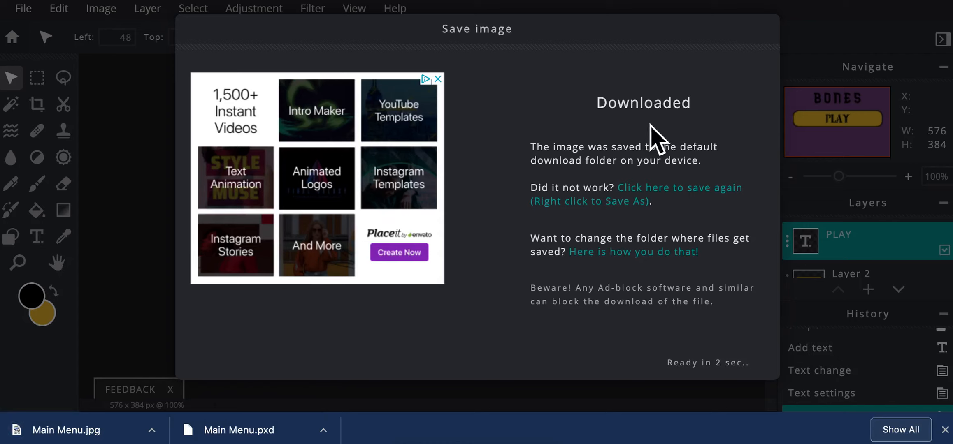
pyautogui.click(765, 29)
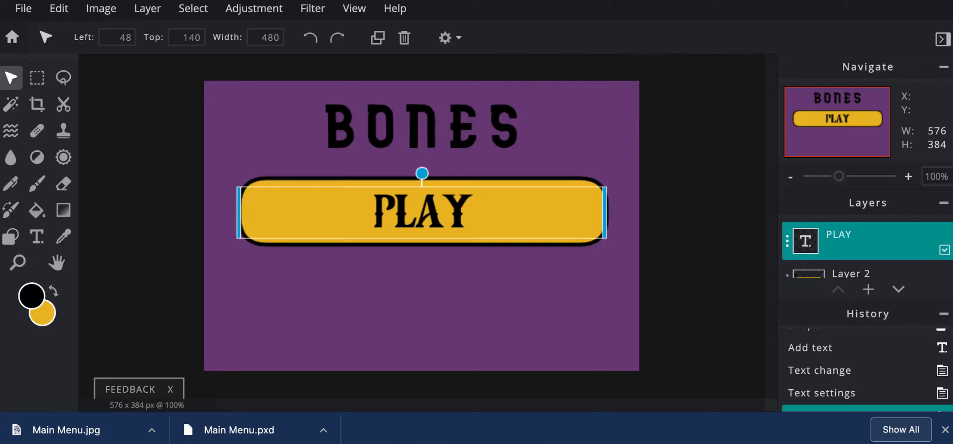
# Step: Switch to the Flowlab game editor and create a Background-layer object outside the Main Menu level area, with its type set to Menu
pyautogui.hotkey('ctrl', 'shift', 'Tab')
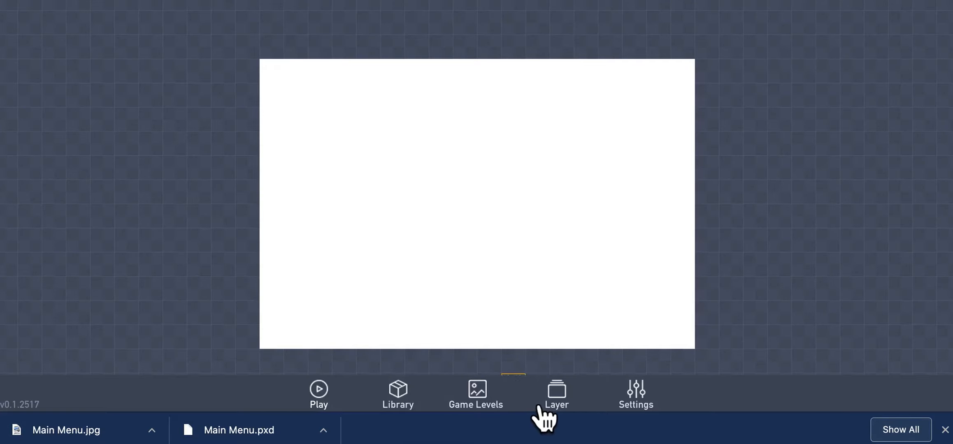
pyautogui.click(499, 403)
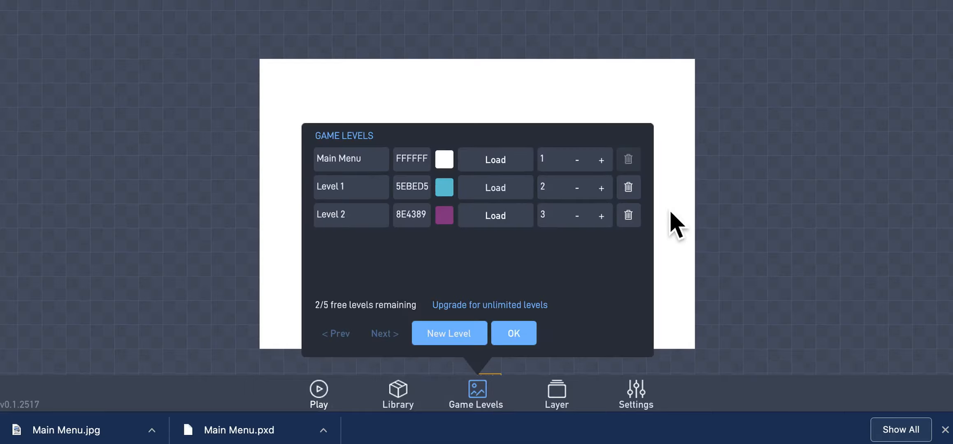
pyautogui.click(578, 402)
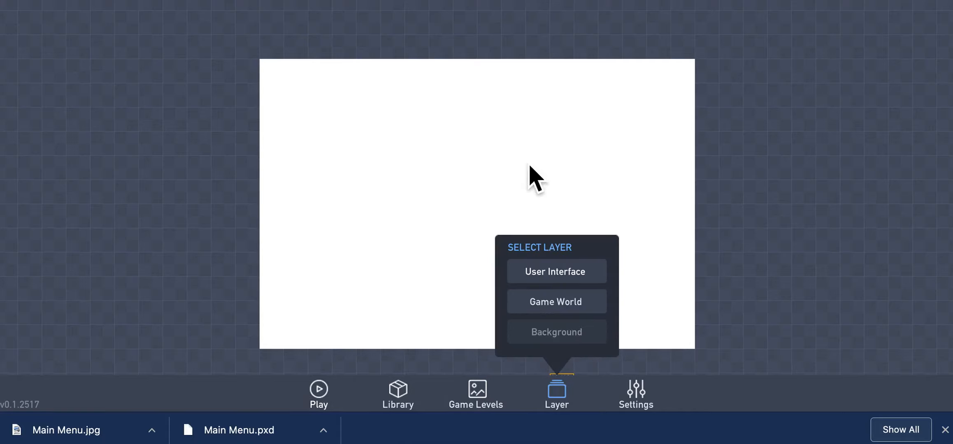
pyautogui.click(577, 410)
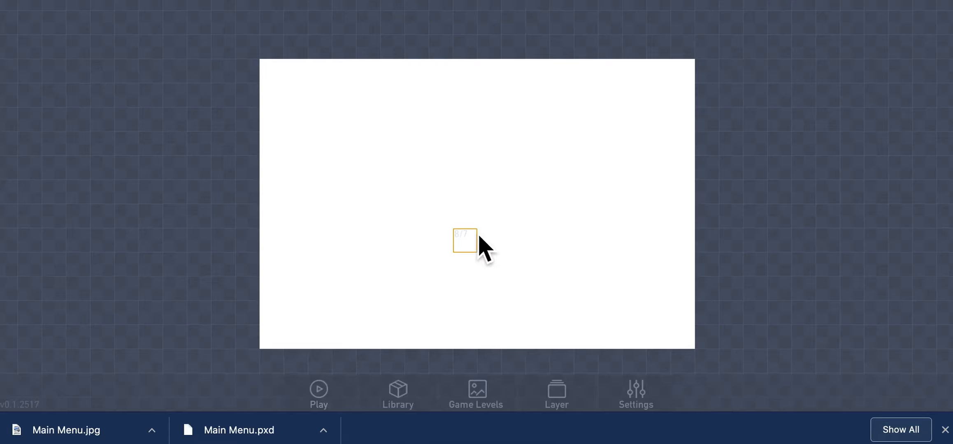
pyautogui.click(222, 216)
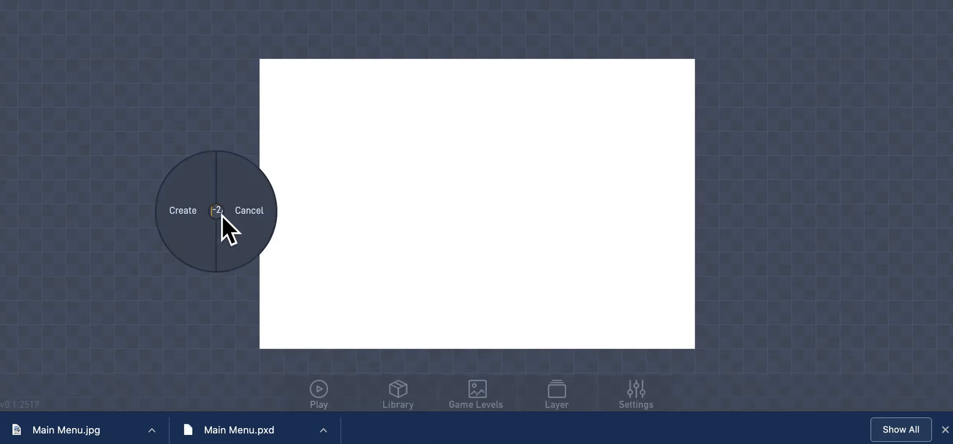
pyautogui.click(199, 213)
pyautogui.moveTo(377, 232); pyautogui.dragTo(245, 235)
pyautogui.write('Menu')
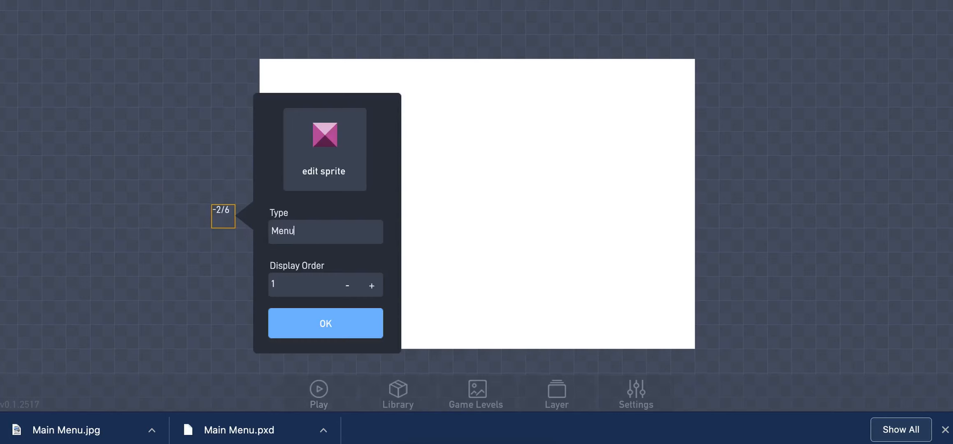
# Step: Upload Main Menu.jpg from the Downloads folder as the Menu object's sprite and accept the object's settings
pyautogui.click(338, 161)
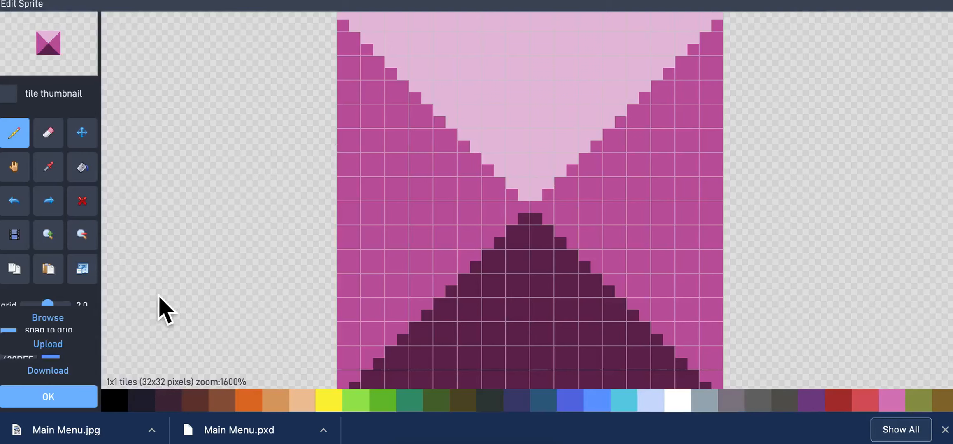
pyautogui.click(76, 347)
pyautogui.click(315, 108)
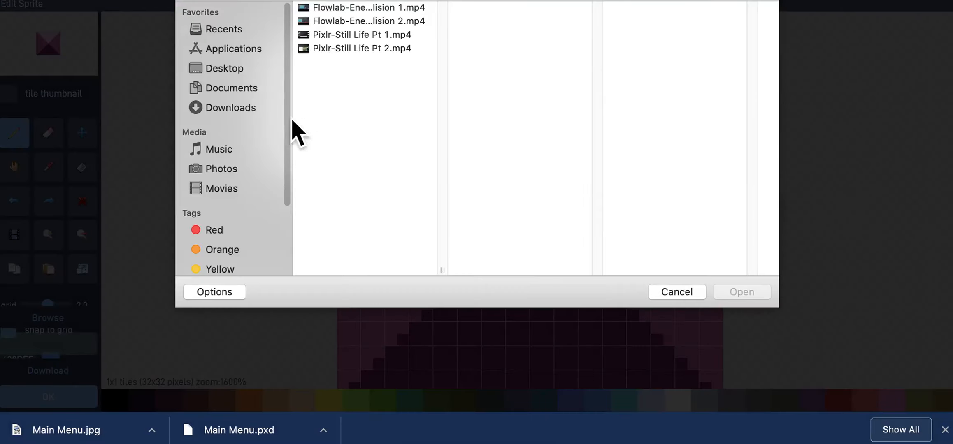
pyautogui.click(243, 114)
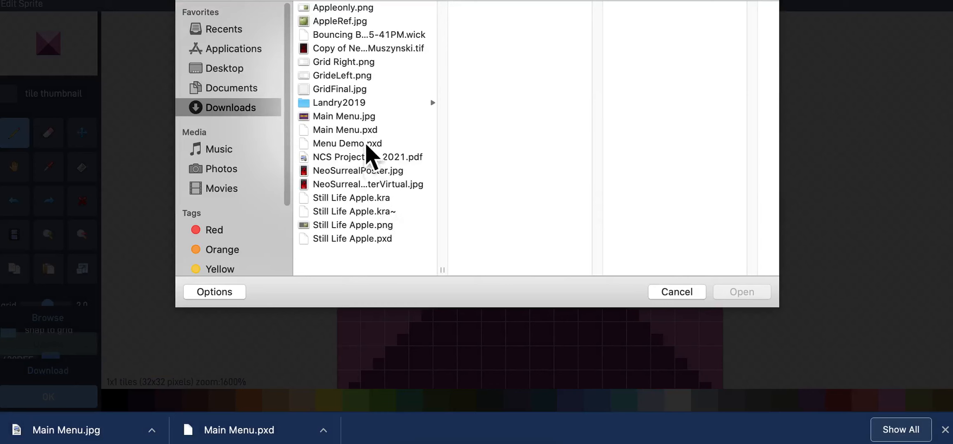
pyautogui.click(352, 119)
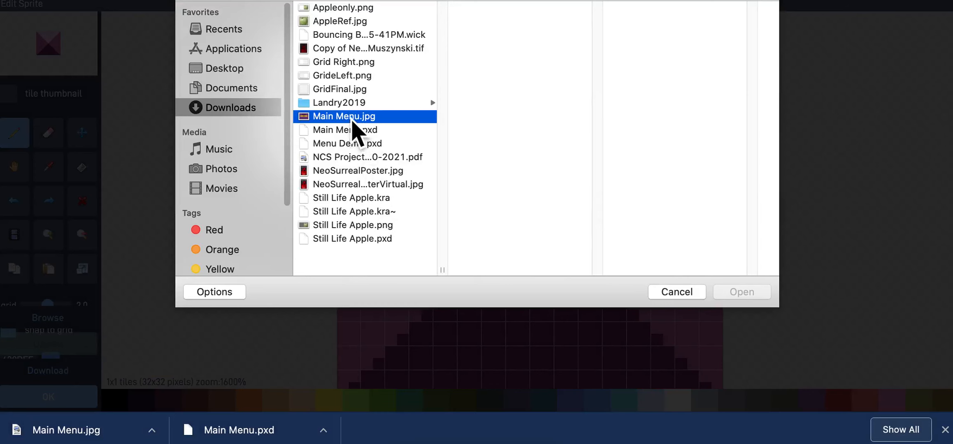
pyautogui.click(384, 131)
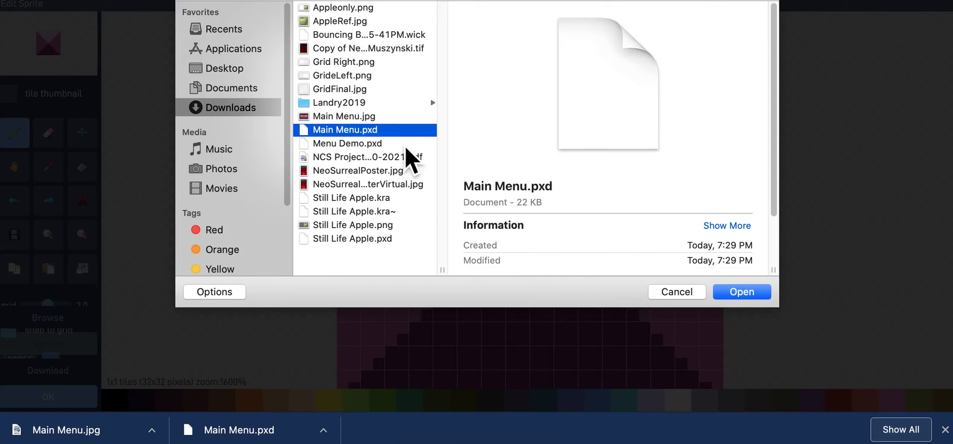
pyautogui.click(383, 117)
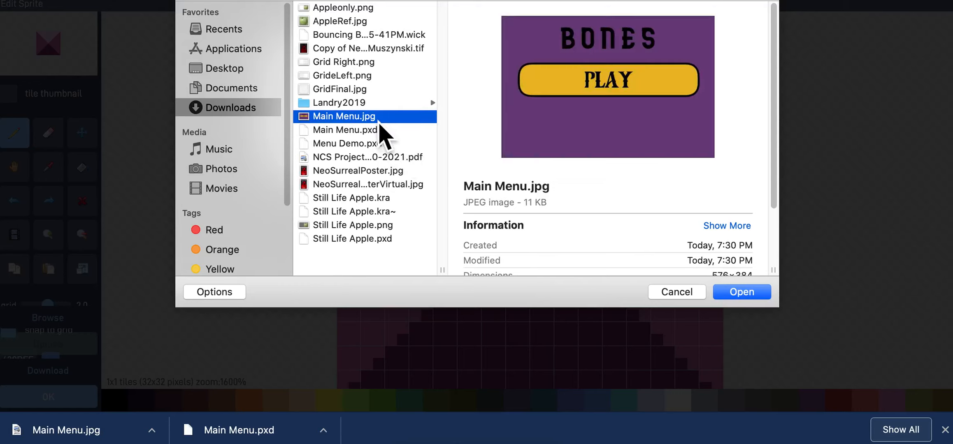
pyautogui.click(729, 293)
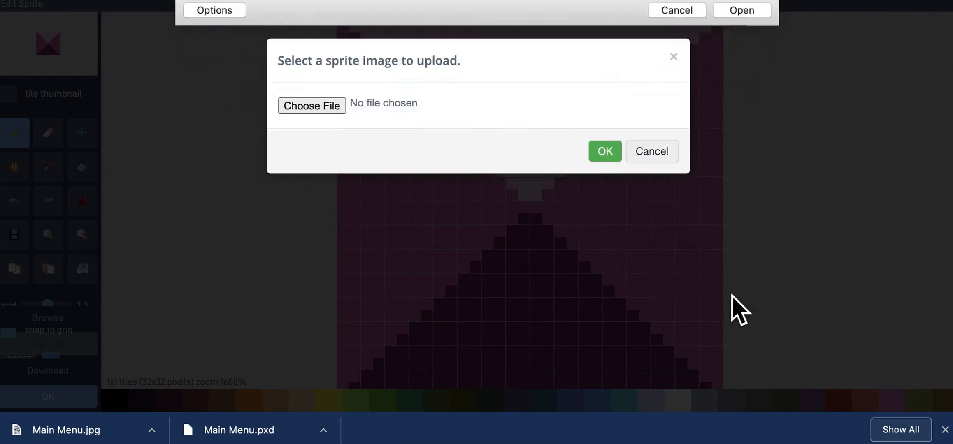
pyautogui.click(619, 166)
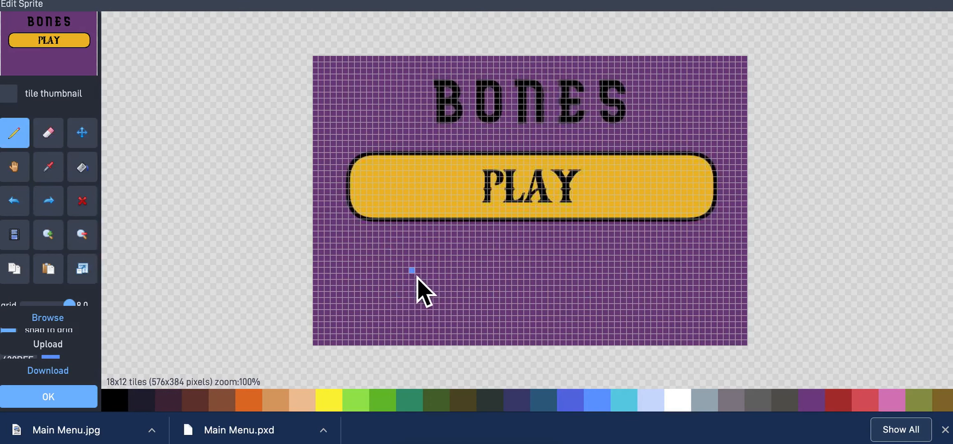
pyautogui.click(73, 405)
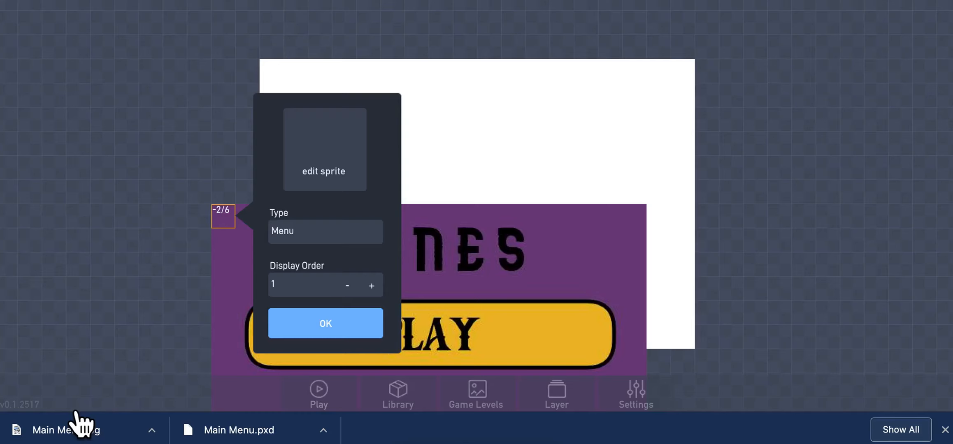
pyautogui.click(355, 331)
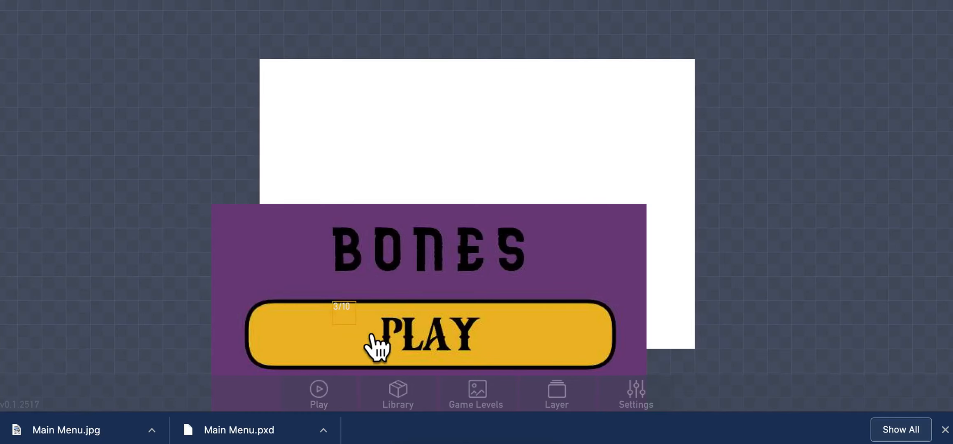
# Step: Move the menu image to cover the white level area exactly and check the game's width and height settings
pyautogui.click(515, 279)
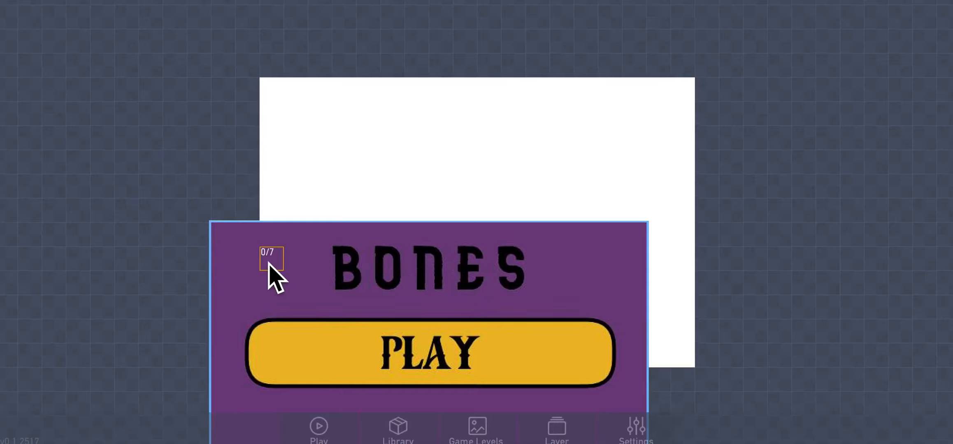
pyautogui.moveTo(268, 263); pyautogui.dragTo(276, 94)
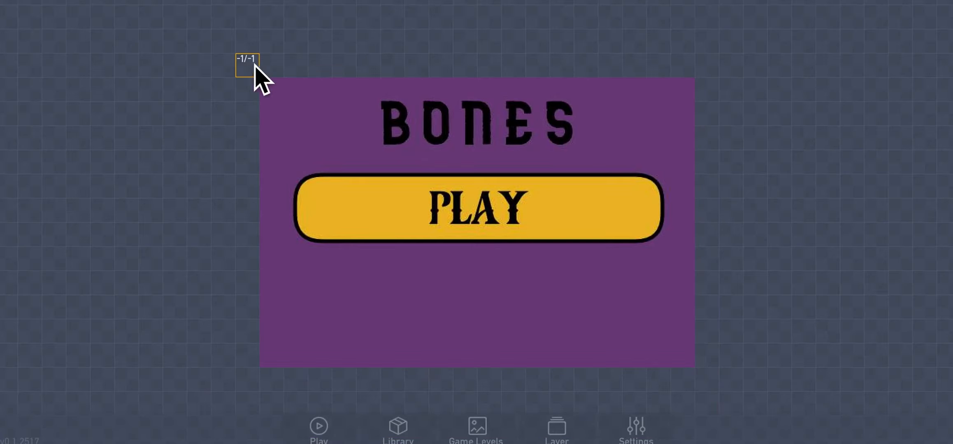
pyautogui.click(637, 430)
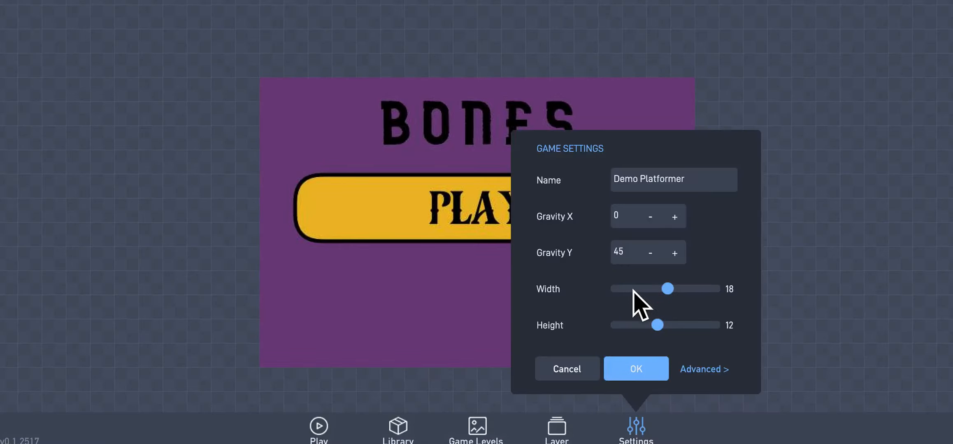
pyautogui.click(636, 369)
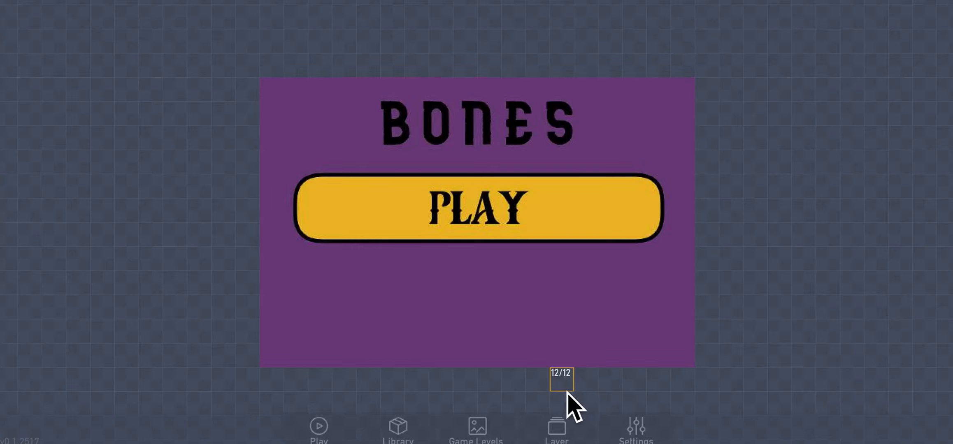
# Step: On the Game World layer, create an object with the type Play and place it on the upper-left corner of the golden PLAY button
pyautogui.click(578, 437)
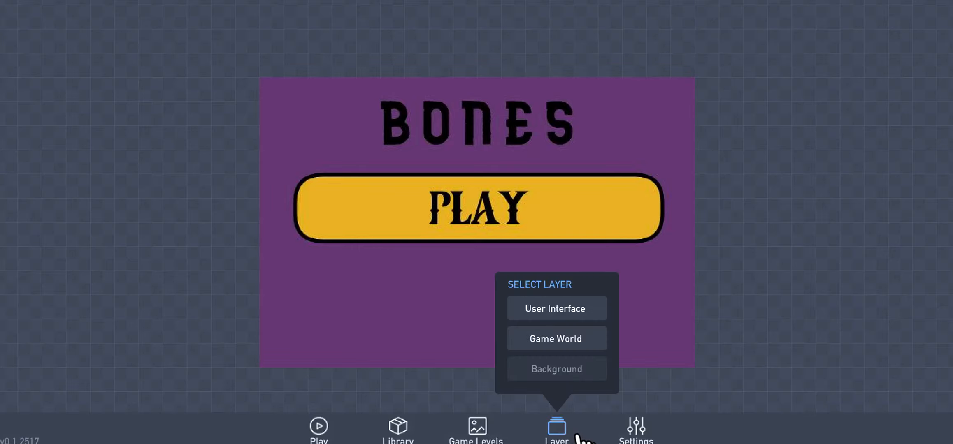
pyautogui.click(577, 348)
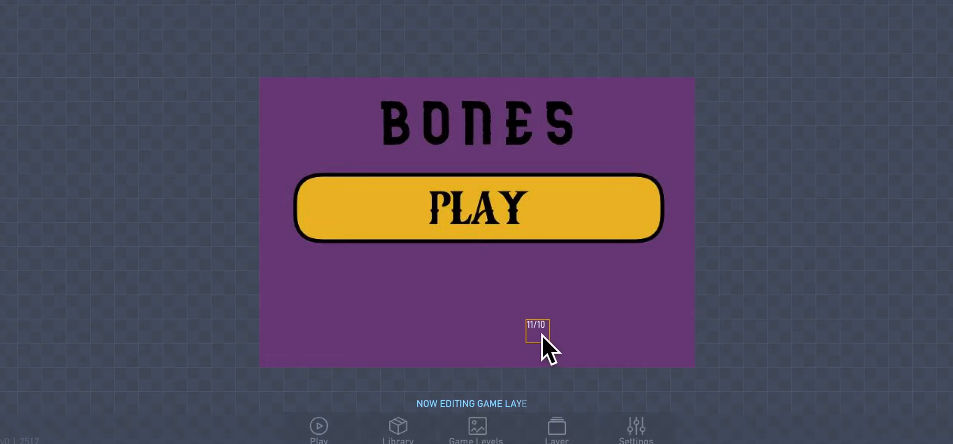
pyautogui.click(219, 197)
pyautogui.click(205, 189)
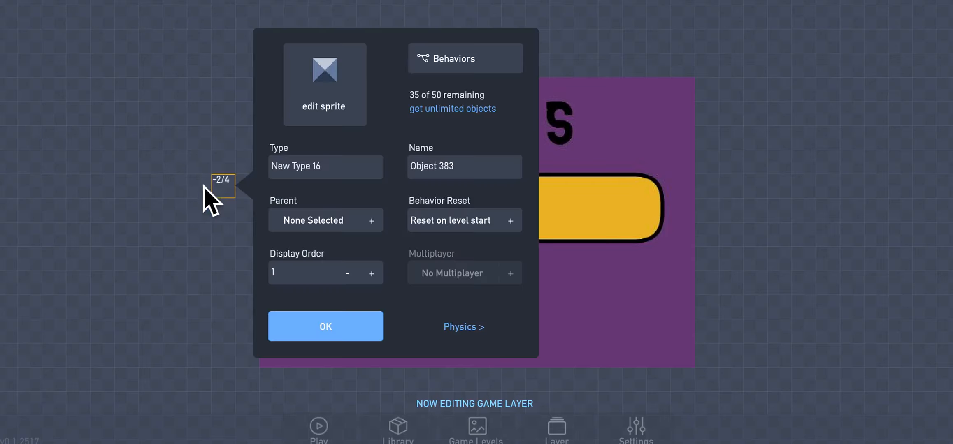
pyautogui.moveTo(337, 173); pyautogui.dragTo(252, 175)
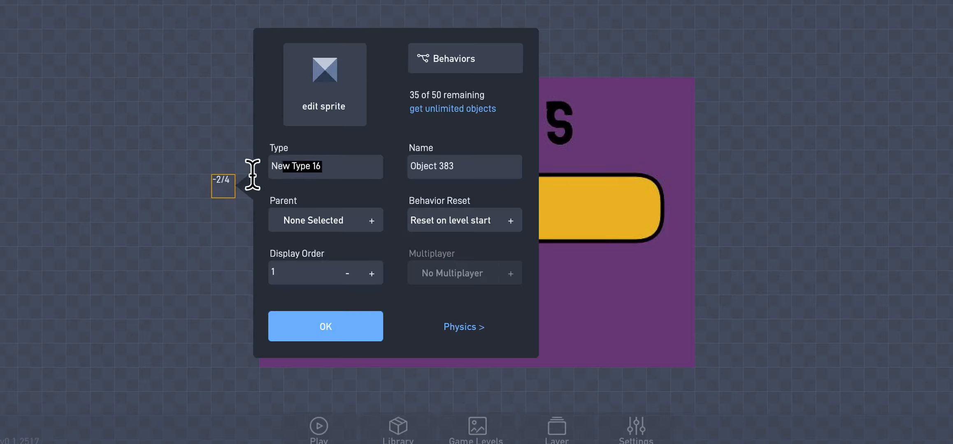
pyautogui.write('Play')
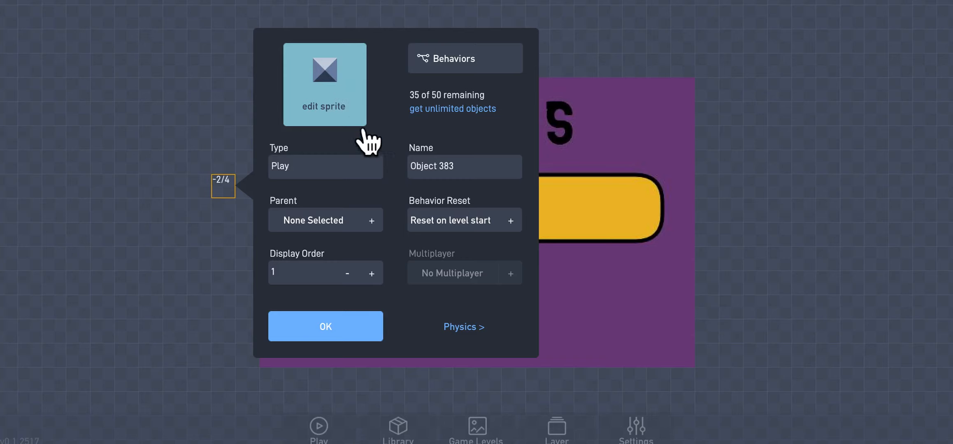
pyautogui.click(353, 335)
pyautogui.moveTo(231, 190); pyautogui.dragTo(332, 199)
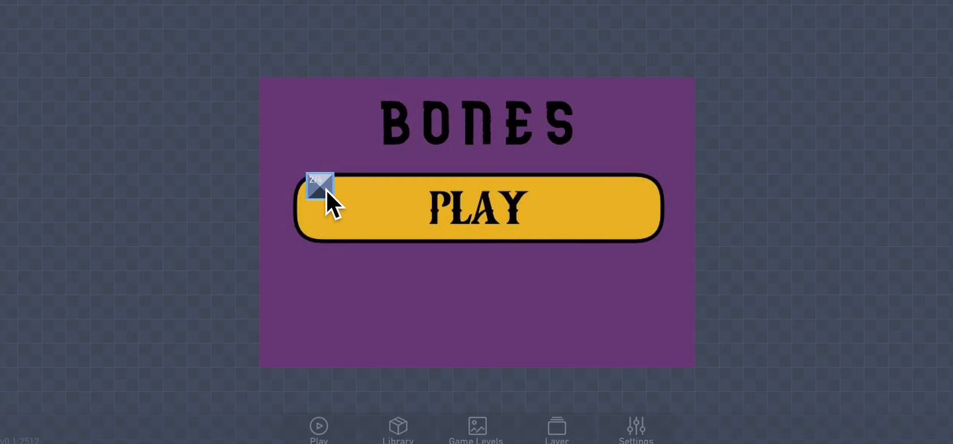
# Step: Clone the Play object in three full rows that cover the entire golden PLAY button, and finish cloning
pyautogui.click(326, 190)
pyautogui.click(313, 177)
pyautogui.click(320, 210)
pyautogui.click(325, 233)
pyautogui.click(342, 234)
pyautogui.click(344, 212)
pyautogui.click(344, 187)
pyautogui.click(368, 188)
pyautogui.click(368, 212)
pyautogui.click(368, 235)
pyautogui.click(393, 234)
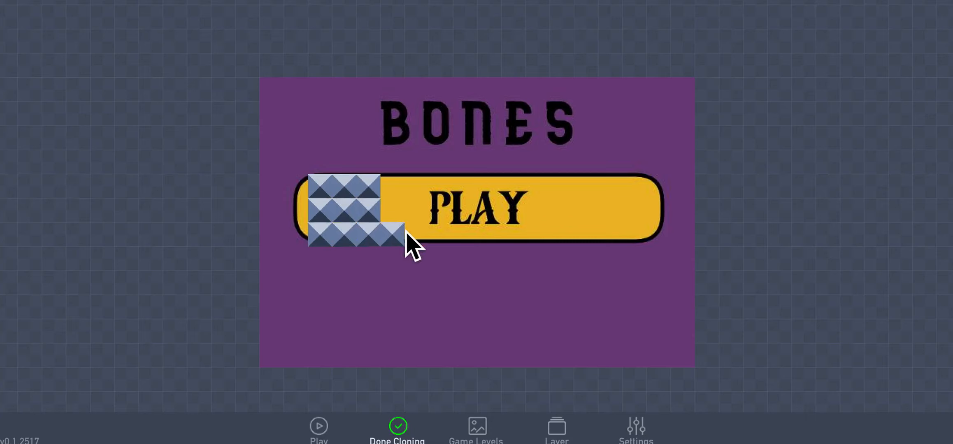
pyautogui.click(392, 210)
pyautogui.click(393, 187)
pyautogui.click(416, 186)
pyautogui.click(440, 187)
pyautogui.click(440, 210)
pyautogui.click(426, 206)
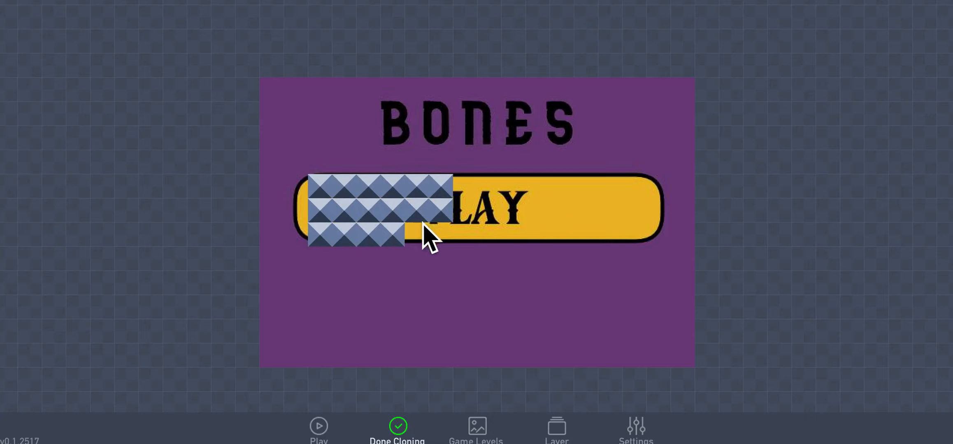
pyautogui.moveTo(440, 240)
pyautogui.mouseDown()
pyautogui.moveTo(429, 244)
pyautogui.moveTo(645, 230)
pyautogui.moveTo(652, 222)
pyautogui.moveTo(651, 198)
pyautogui.moveTo(457, 194)
pyautogui.moveTo(497, 213)
pyautogui.moveTo(638, 219)
pyautogui.mouseUp()
pyautogui.moveTo(335, 202)
pyautogui.mouseDown()
pyautogui.moveTo(307, 197)
pyautogui.moveTo(309, 242)
pyautogui.mouseUp()
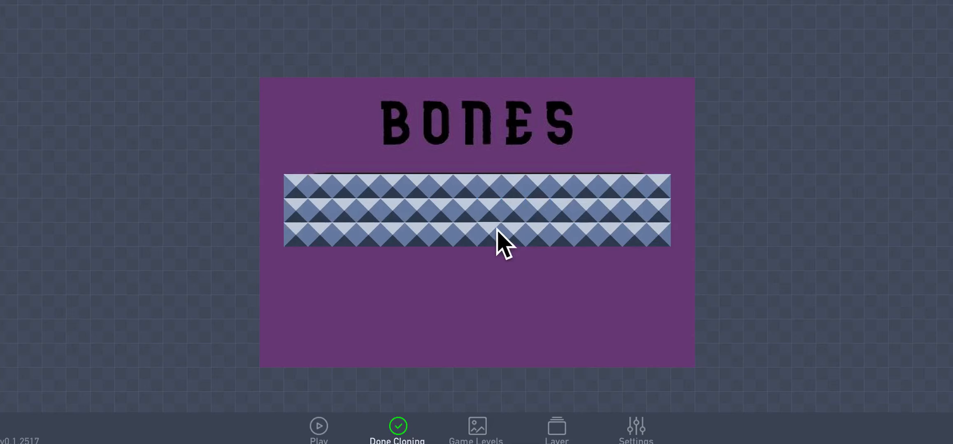
pyautogui.click(415, 438)
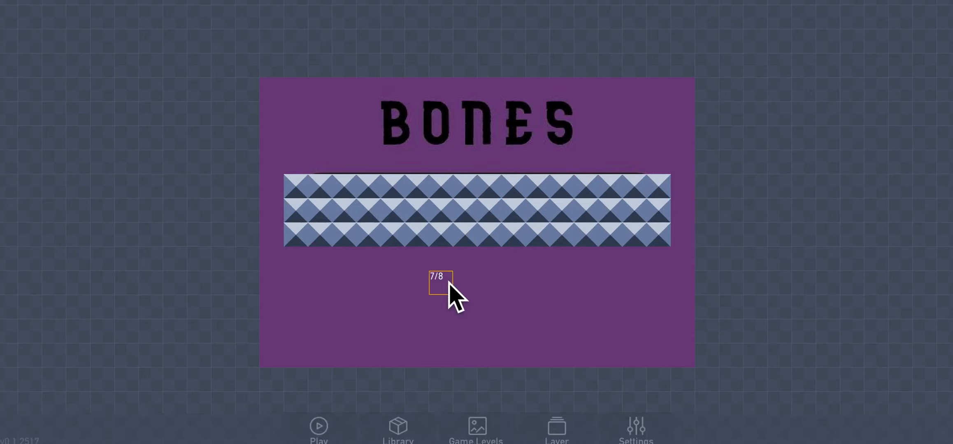
# Step: Open the behaviors of one of the Play blocks and add a Once trigger near the upper edge of the workspace
pyautogui.click(448, 226)
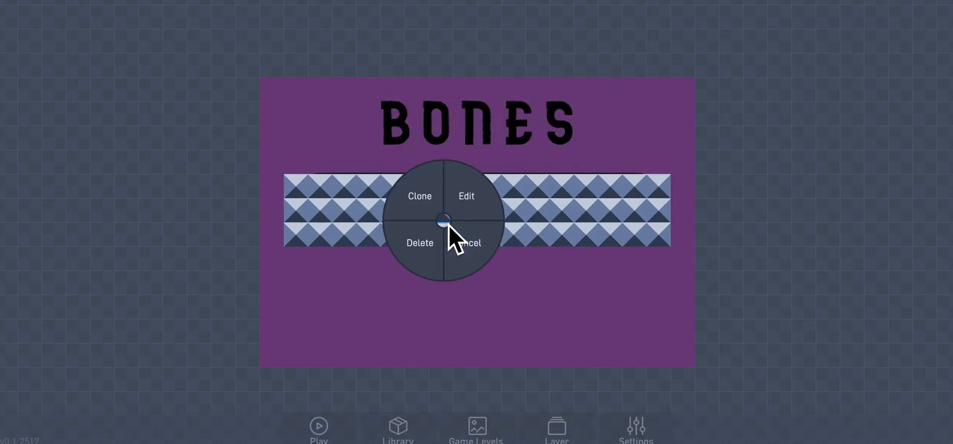
pyautogui.click(463, 211)
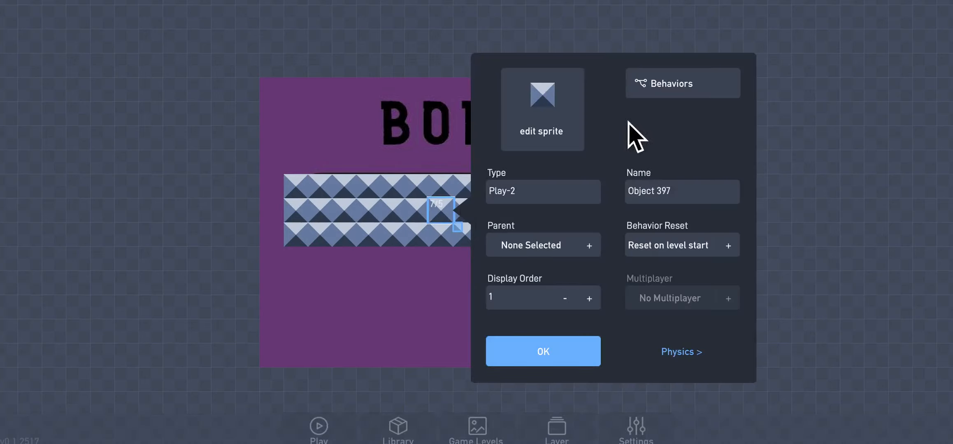
pyautogui.click(658, 102)
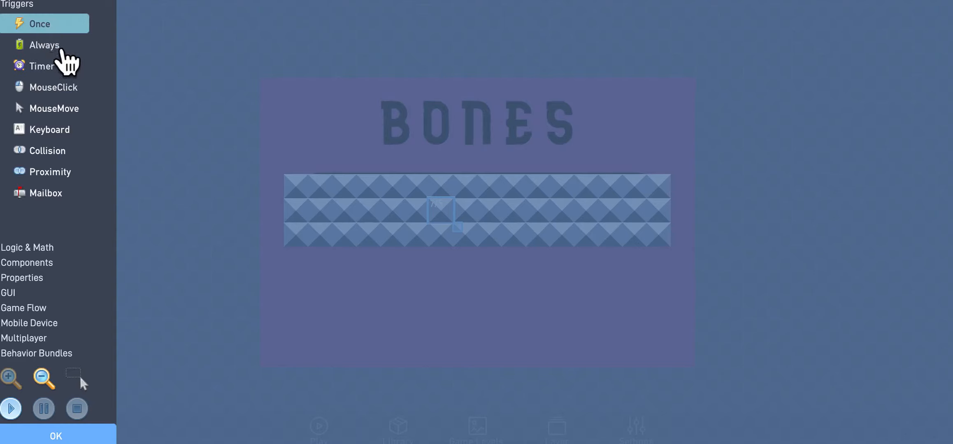
pyautogui.click(66, 33)
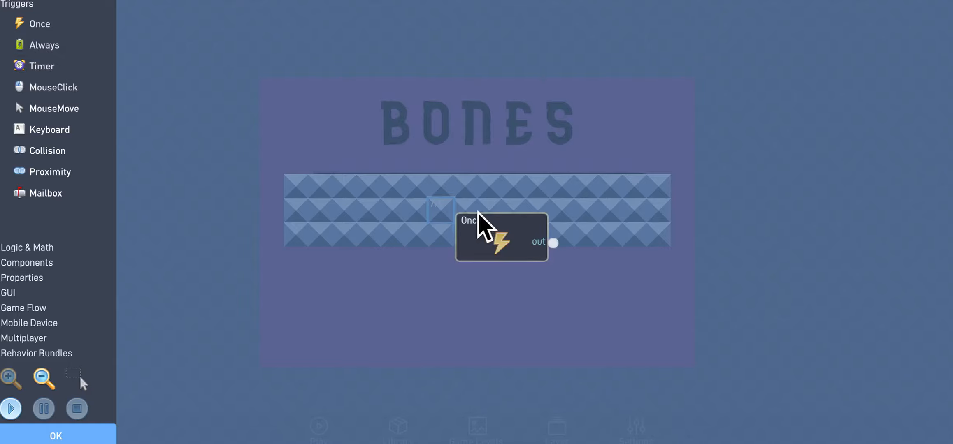
pyautogui.moveTo(501, 234); pyautogui.dragTo(284, 53)
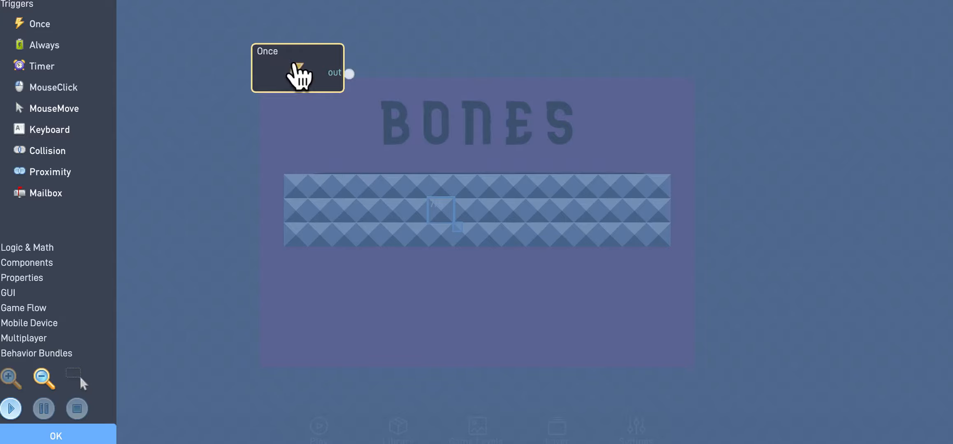
# Step: Add a Number behavior and an Alpha property in a row after the Once trigger
pyautogui.click(39, 247)
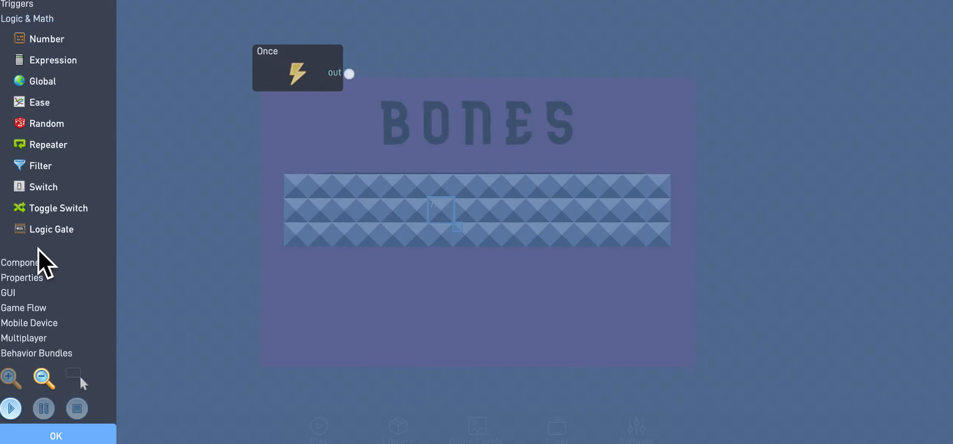
pyautogui.click(61, 45)
pyautogui.moveTo(504, 221); pyautogui.dragTo(427, 70)
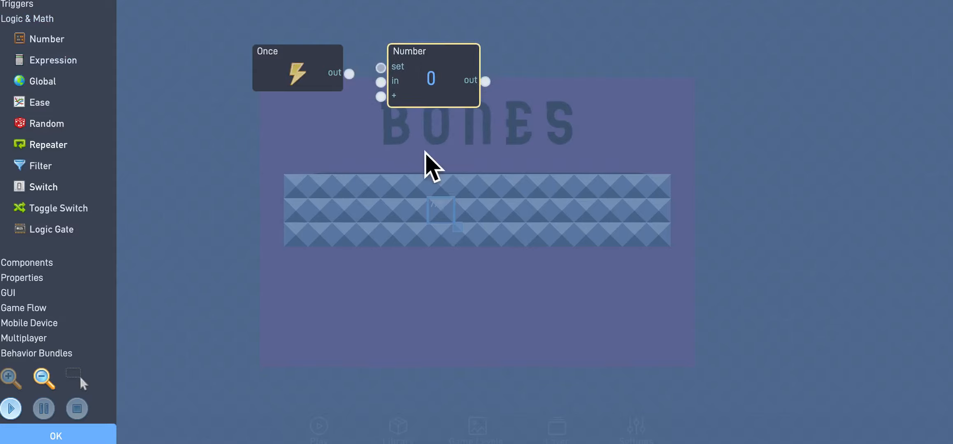
pyautogui.click(40, 268)
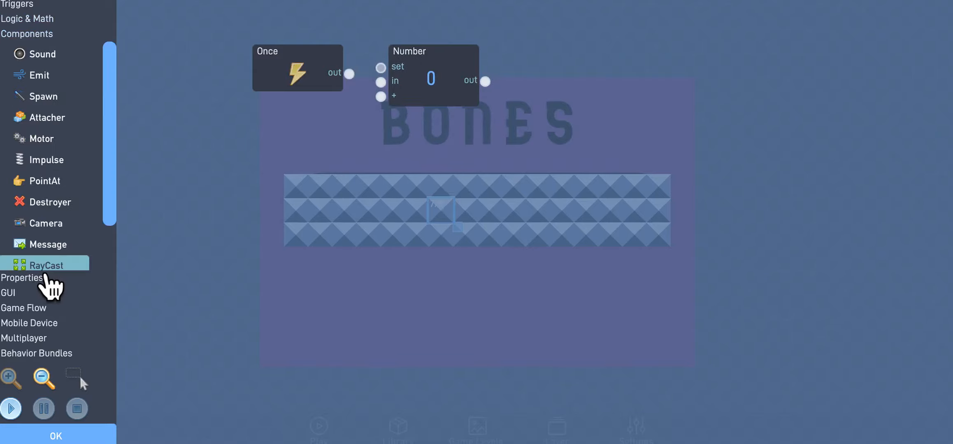
pyautogui.click(38, 278)
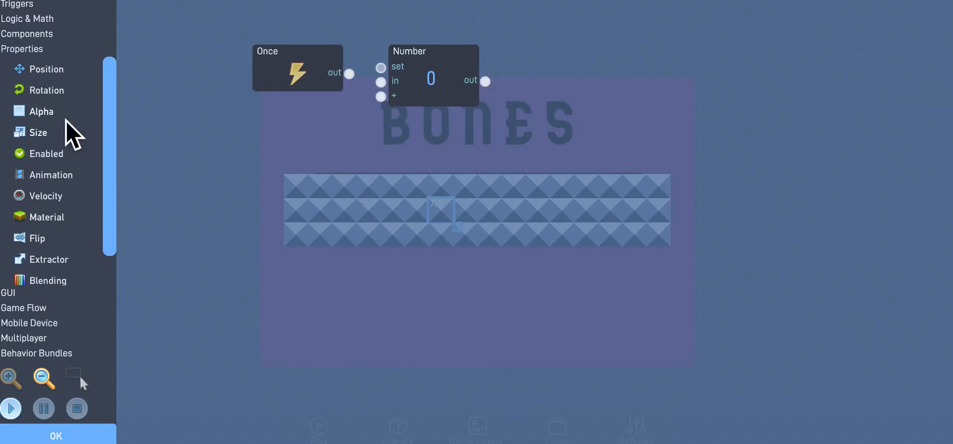
pyautogui.click(57, 114)
pyautogui.moveTo(529, 220); pyautogui.dragTo(573, 55)
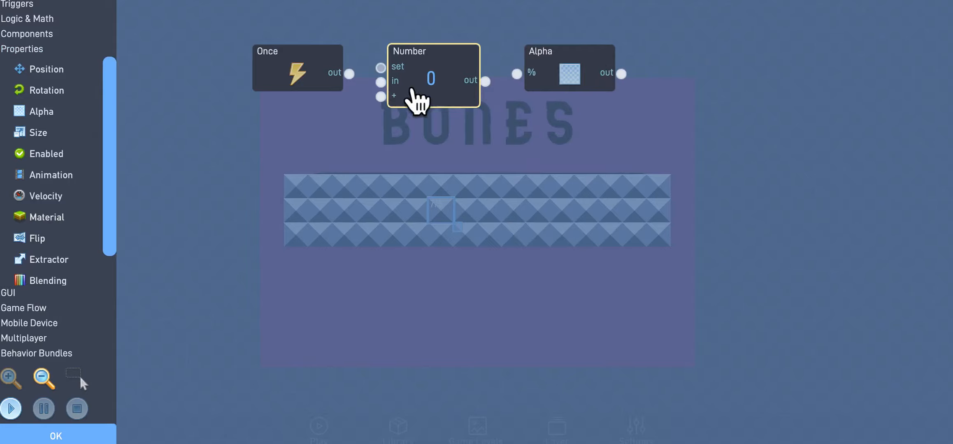
# Step: Connect Once's out to Number's in and Number's out to Alpha's % input, closing up the row of behaviors
pyautogui.moveTo(334, 58); pyautogui.dragTo(267, 56)
pyautogui.moveTo(295, 82); pyautogui.dragTo(382, 85)
pyautogui.moveTo(485, 81); pyautogui.dragTo(517, 75)
pyautogui.moveTo(454, 76); pyautogui.dragTo(388, 76)
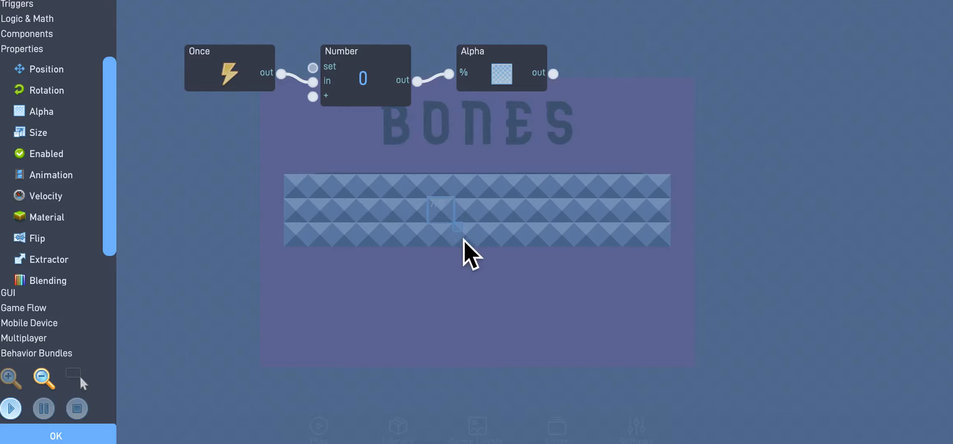
# Step: Add a MouseClick trigger below Once and a NextLevel behavior beside it
pyautogui.click(49, 19)
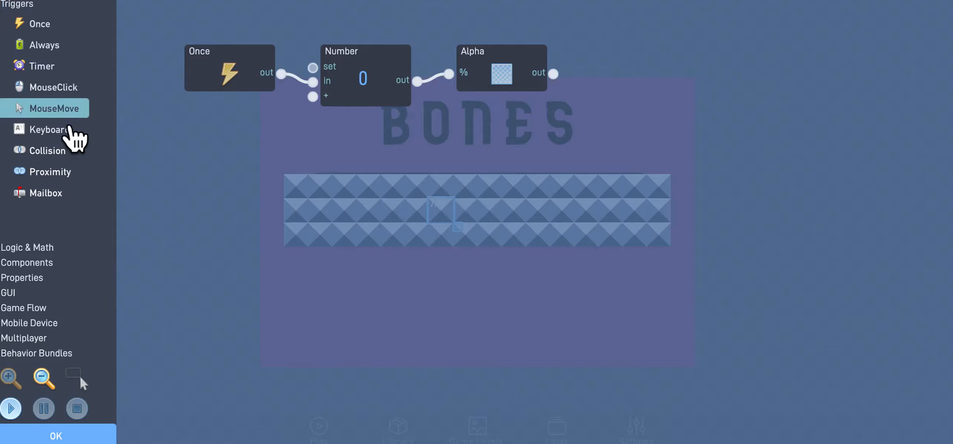
pyautogui.click(71, 98)
pyautogui.moveTo(502, 225); pyautogui.dragTo(202, 157)
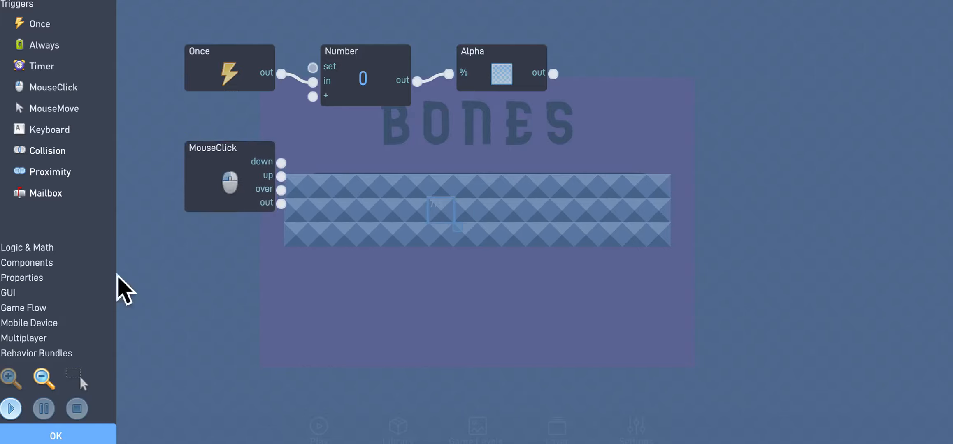
pyautogui.click(17, 309)
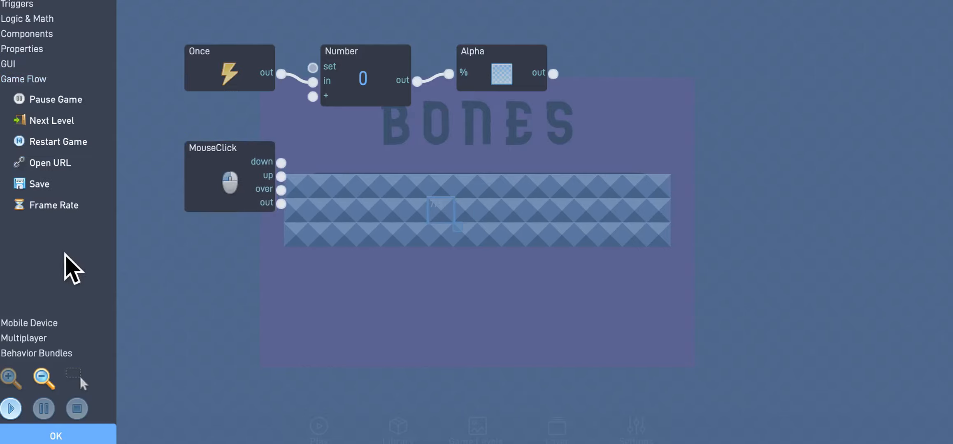
pyautogui.click(58, 121)
pyautogui.moveTo(477, 224); pyautogui.dragTo(410, 152)
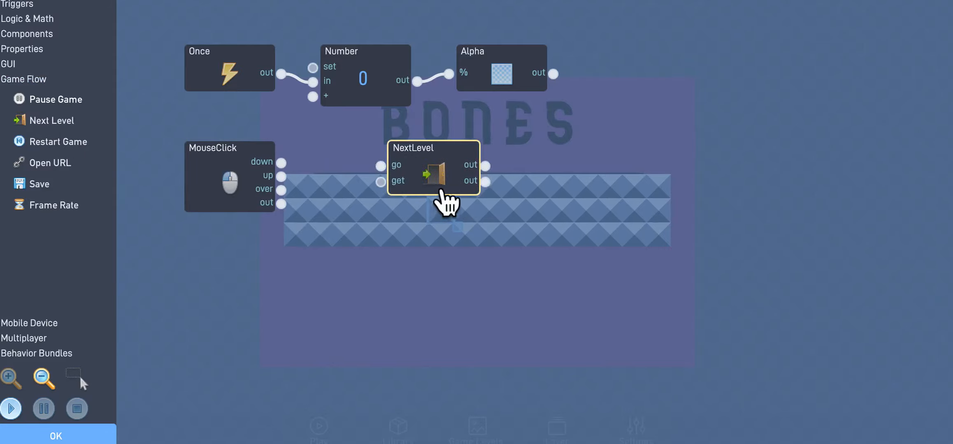
# Step: Set NextLevel to Level 1, connect MouseClick's down output to its go input, and accept the behaviors and object settings
pyautogui.click(443, 192)
pyautogui.click(446, 56)
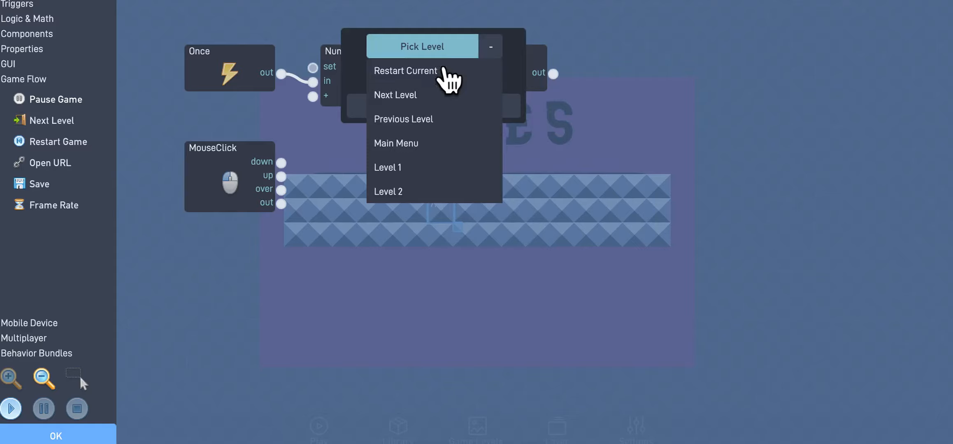
pyautogui.click(427, 167)
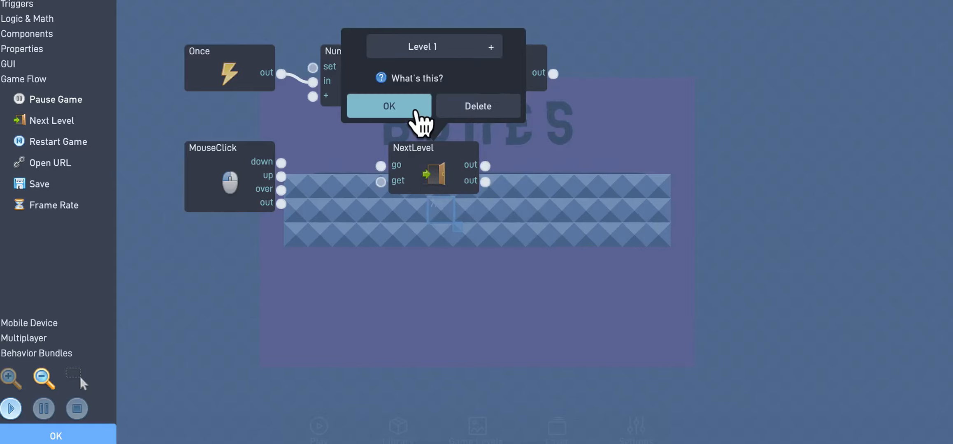
pyautogui.click(416, 111)
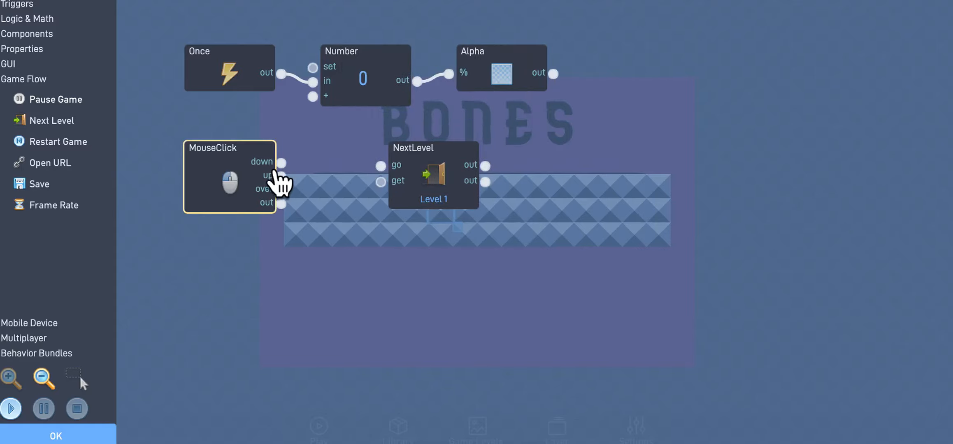
pyautogui.moveTo(297, 172); pyautogui.dragTo(387, 178)
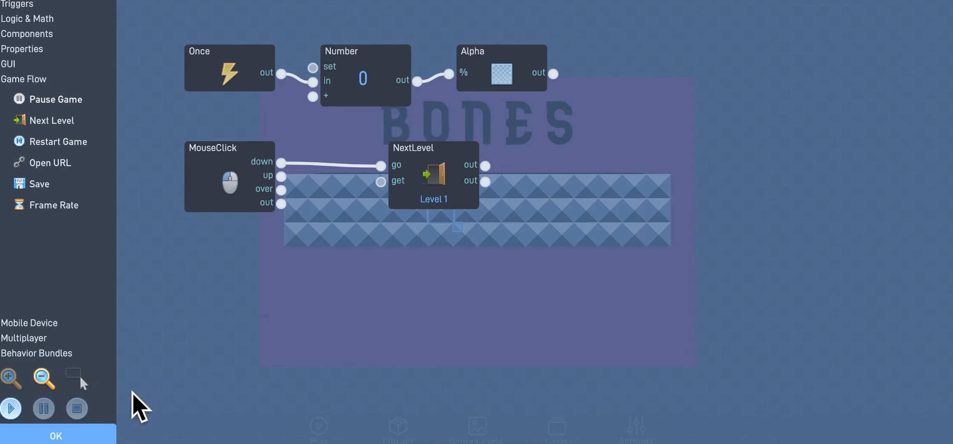
pyautogui.click(111, 439)
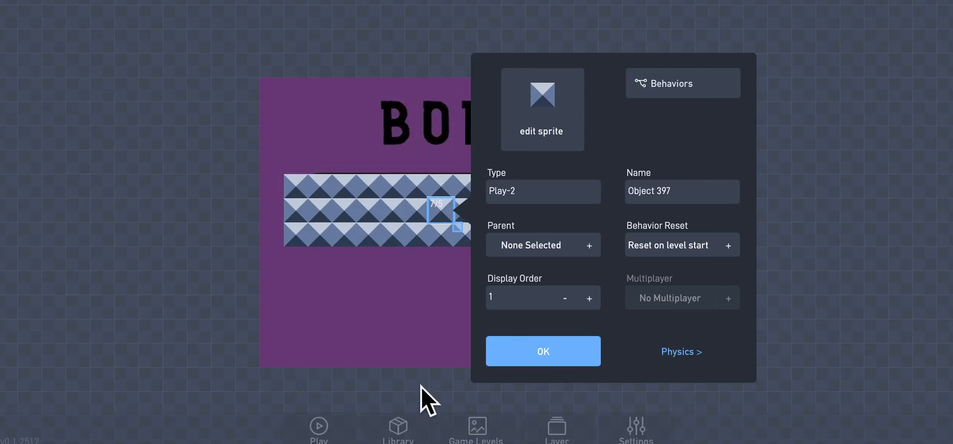
pyautogui.click(503, 364)
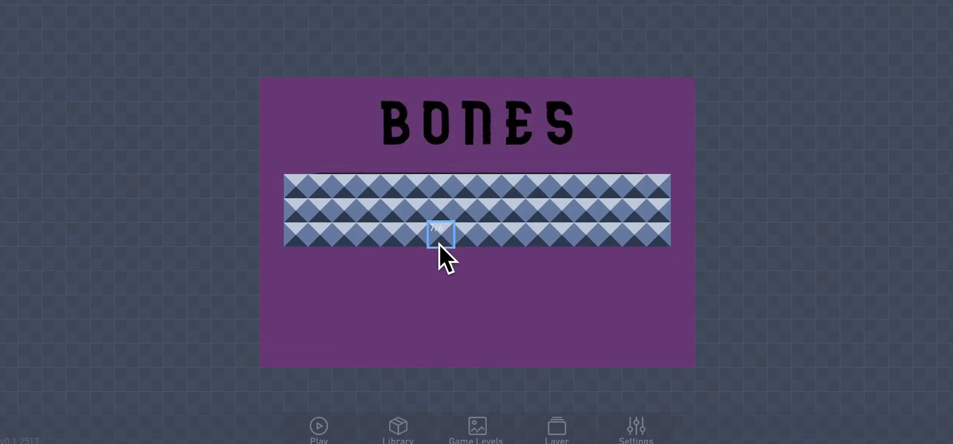
# Step: Run the game, start Level 1 from the menu's PLAY button and move the character right to test it
pyautogui.click(328, 433)
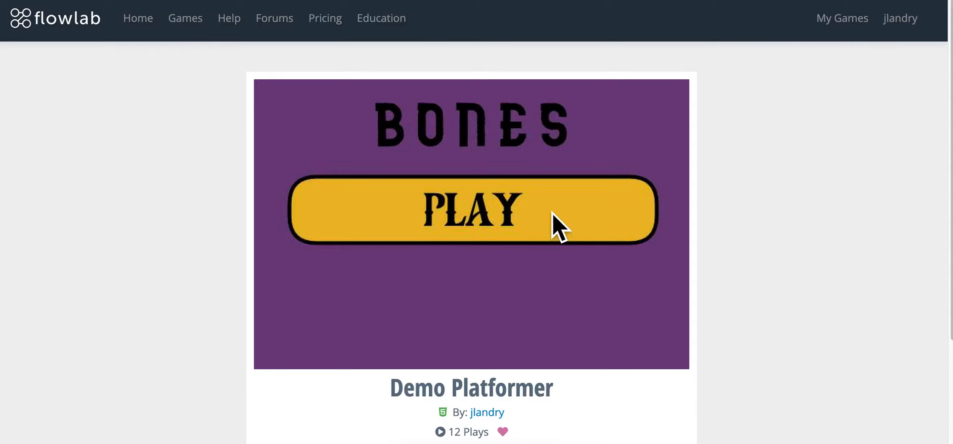
pyautogui.click(516, 206)
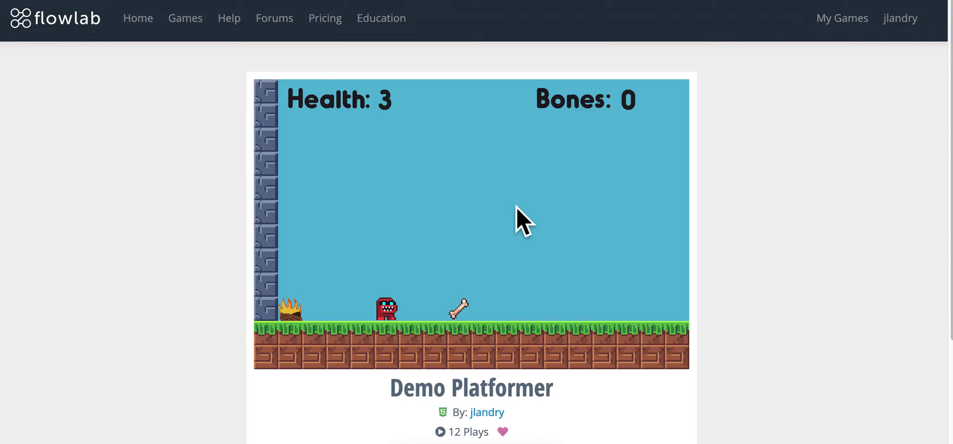
pyautogui.press('Right')
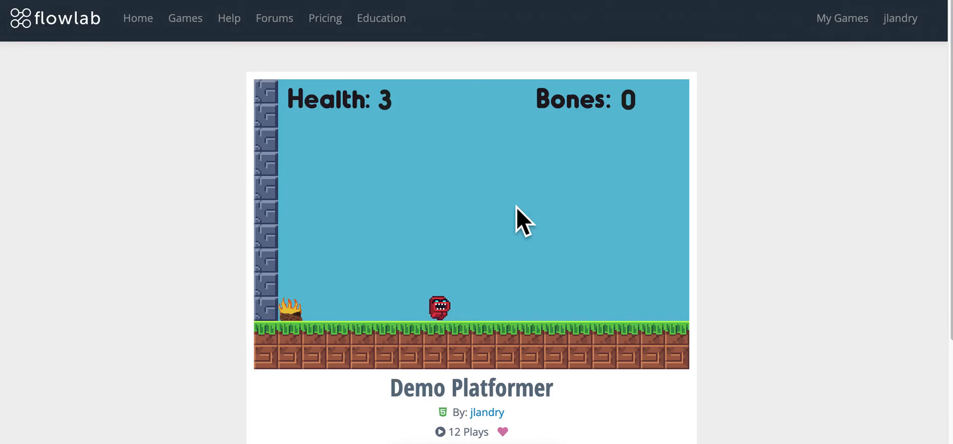